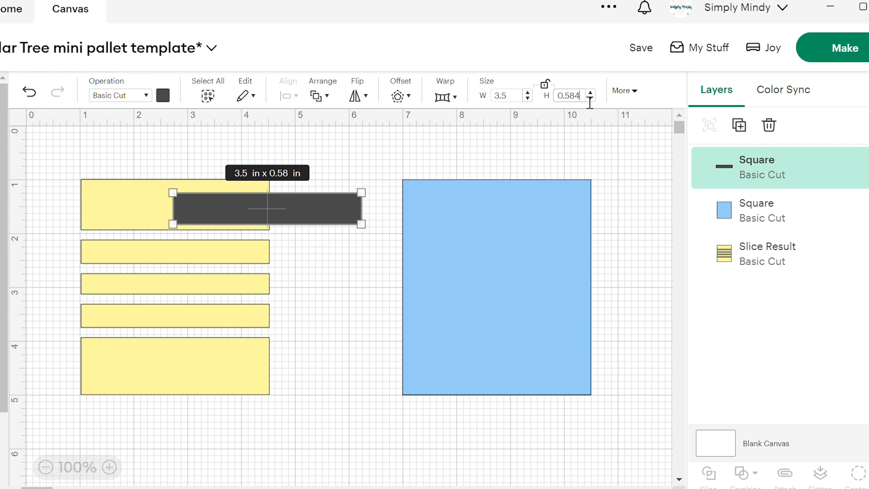
Set the dark strip's height to 0.1875 in and move it across the upper part of the blue rectangle.
double_click(573, 102)
type("1875")
key("Return")
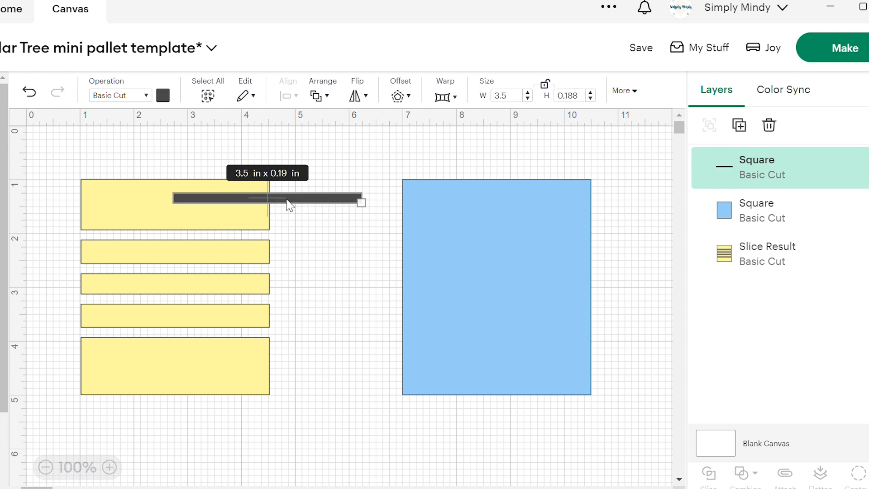
left_click_drag(289, 205, 513, 241)
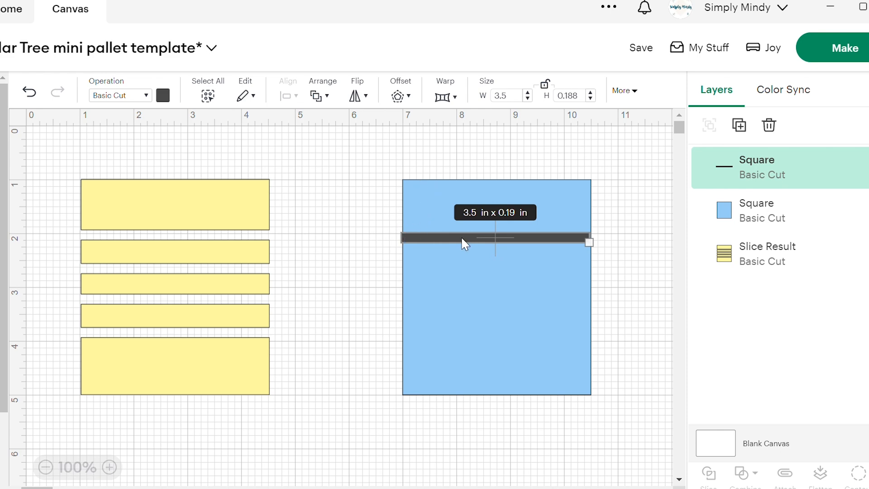
left_click_drag(461, 237, 464, 229)
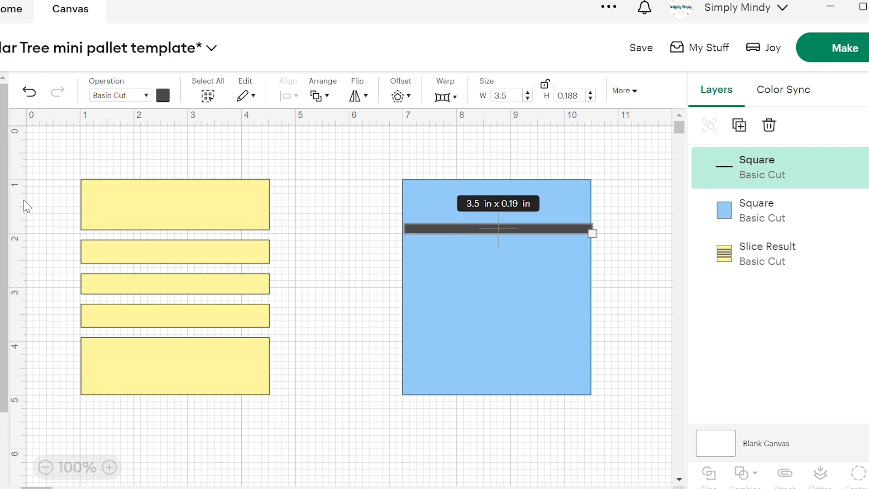
left_click(274, 186)
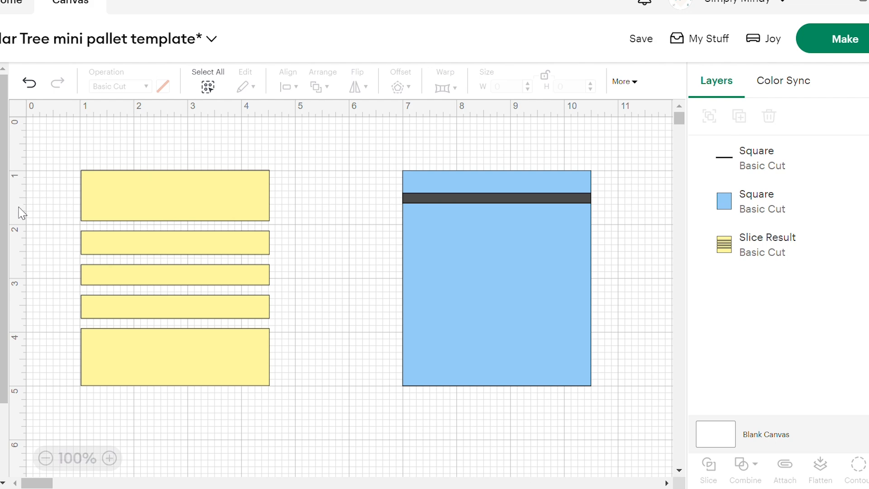
Set the dark strip's Y position to 1.9375 on the blue rectangle.
left_click(633, 84)
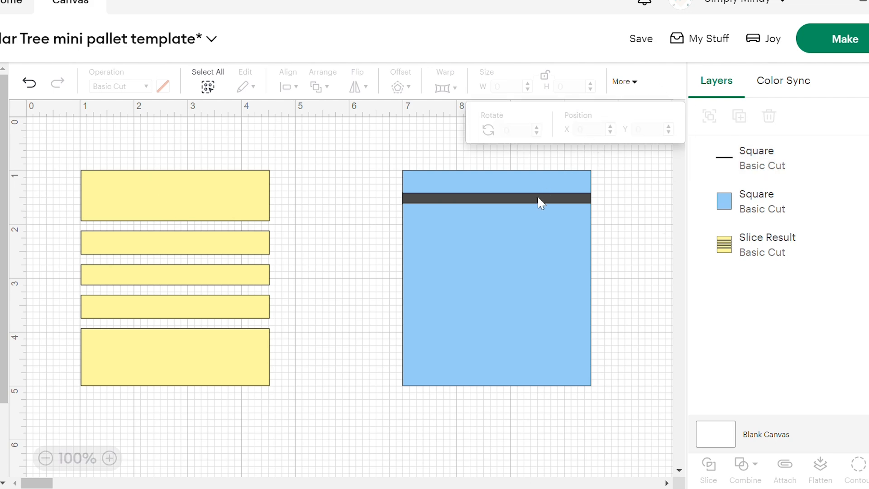
left_click(781, 170)
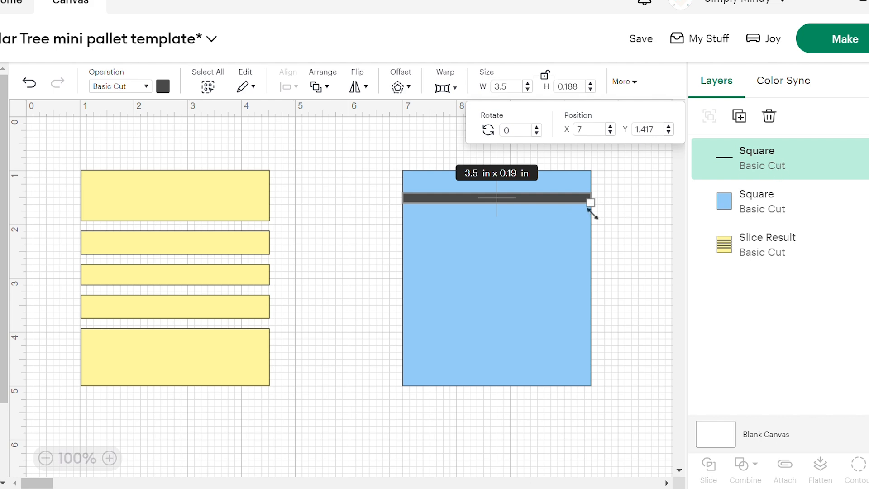
left_click(599, 136)
left_click(414, 196)
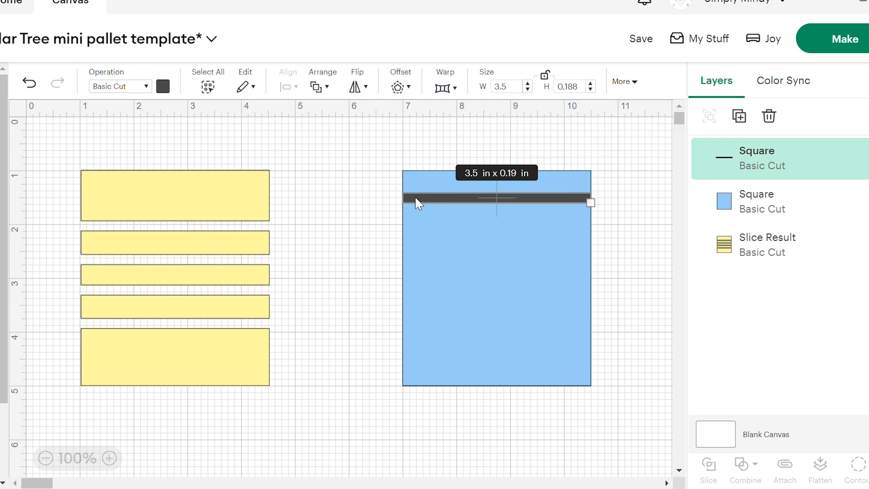
left_click(626, 87)
left_click(664, 132)
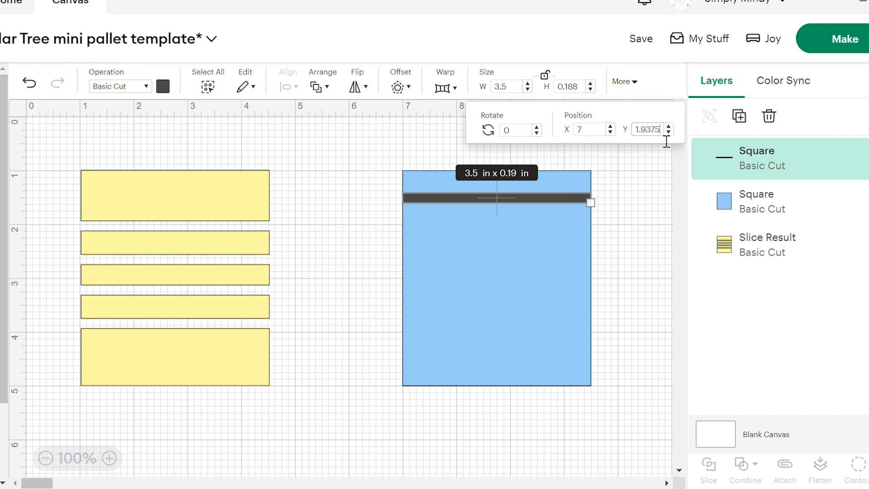
type("1.9375")
key("Return")
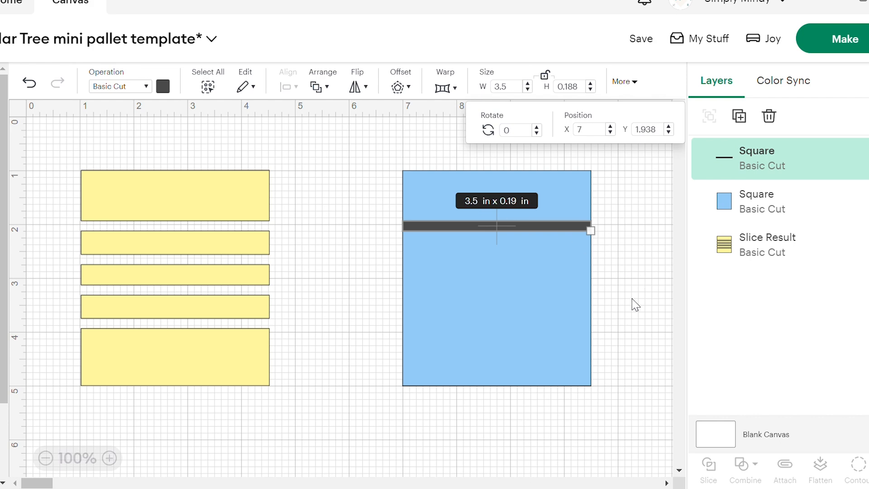
Duplicate the dark strip and park the copy in the empty area below the rectangles.
right_click(435, 226)
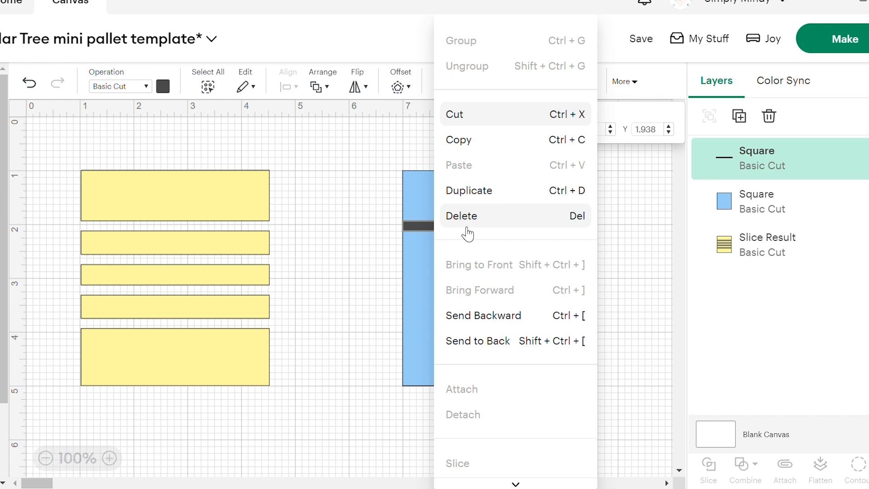
left_click(468, 189)
left_click_drag(484, 252, 261, 418)
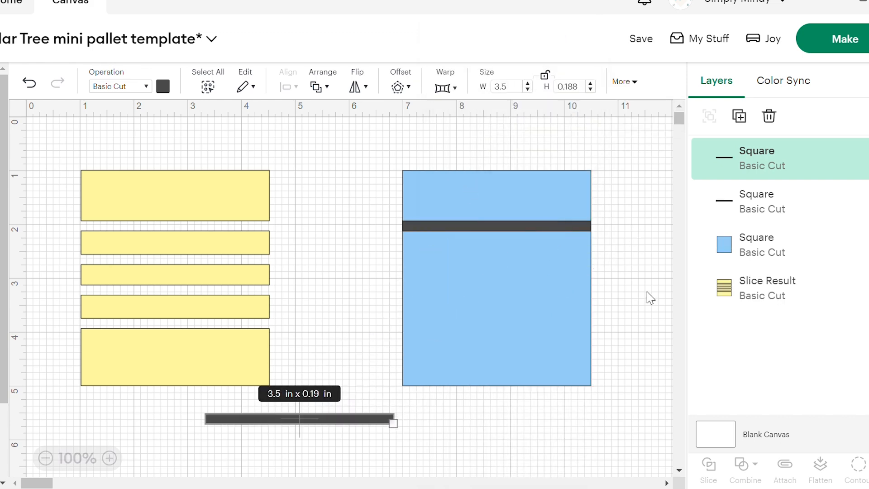
Slice the blue rectangle with the overlapping dark strip and pull the dark and blue cut-out strips away.
left_click_drag(627, 307, 496, 171)
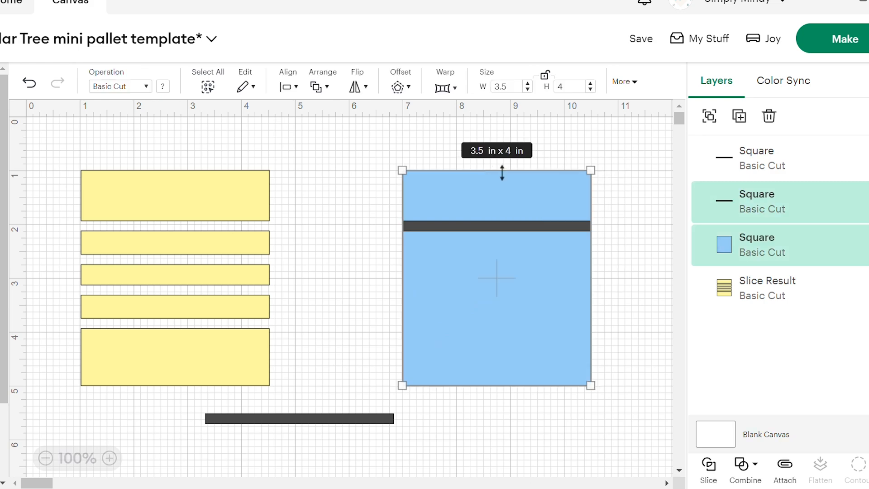
left_click(713, 466)
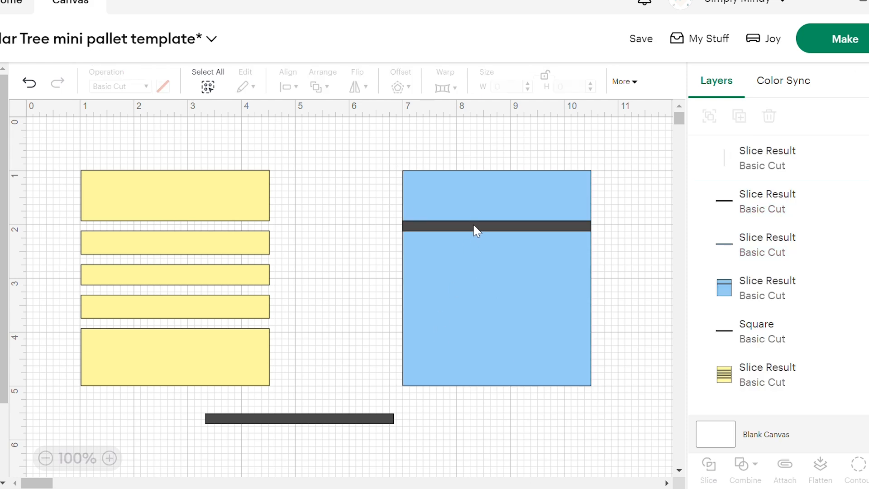
left_click_drag(473, 226, 367, 293)
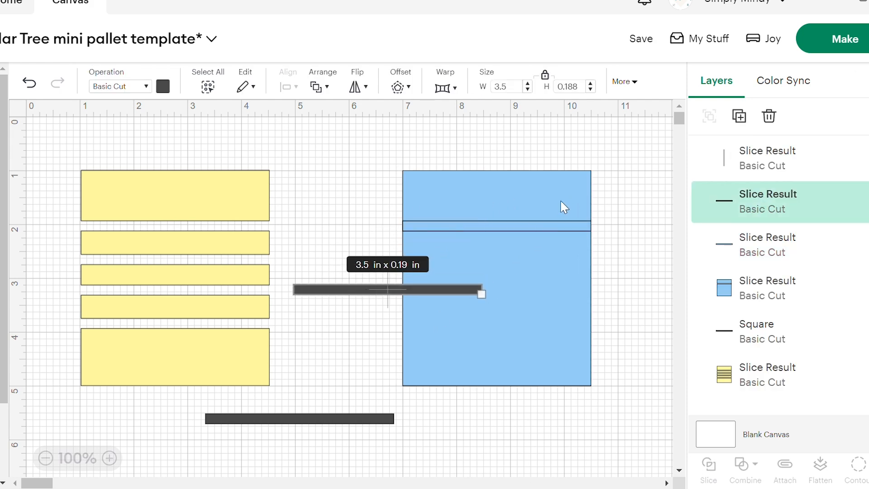
left_click_drag(546, 229, 455, 291)
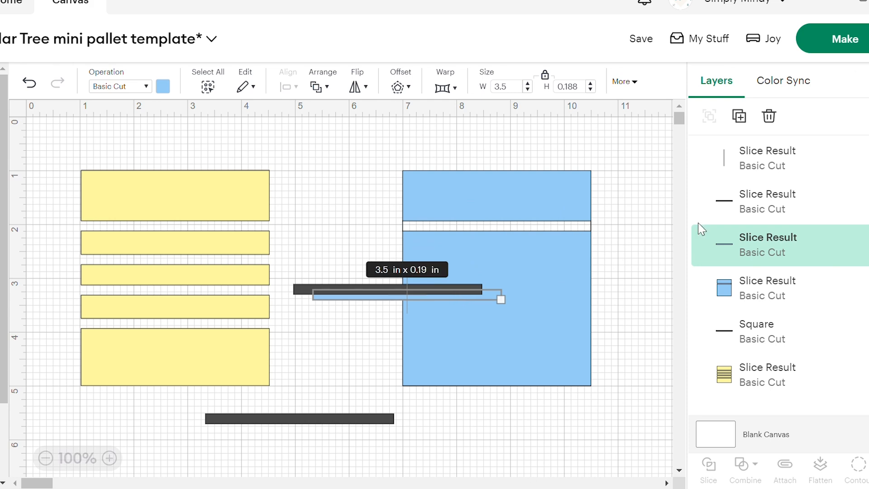
Shift the sliced blue rectangle sideways and move the thin leftover sliver away to inspect the cut edges.
left_click(549, 199)
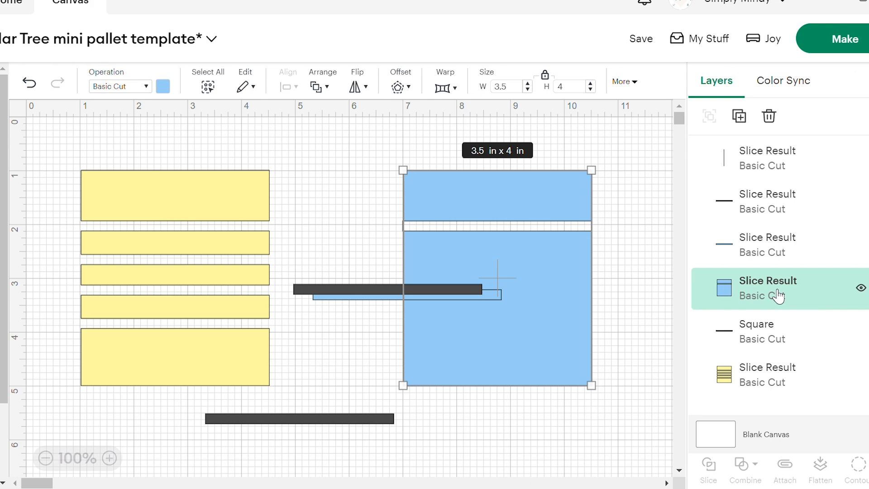
mouse_move(550, 208)
left_mouse_down()
mouse_move(533, 202)
mouse_move(550, 207)
mouse_move(544, 201)
left_mouse_up()
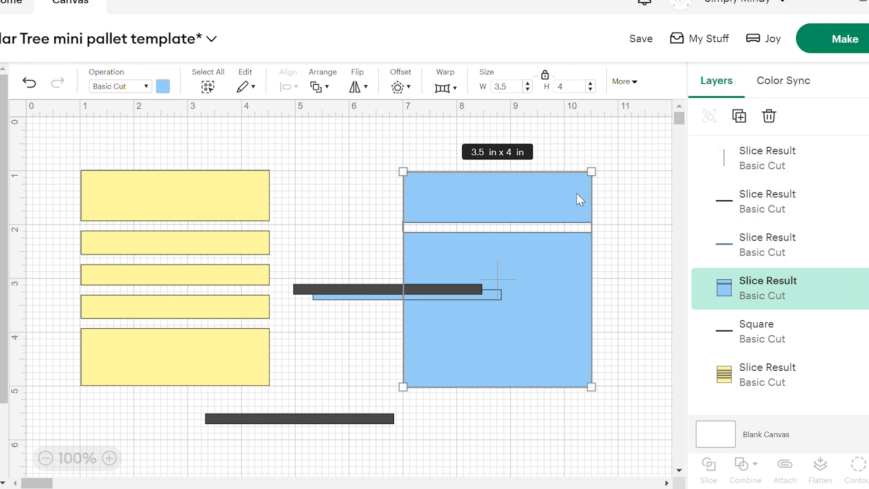
left_click_drag(429, 206, 453, 208)
left_click(402, 226)
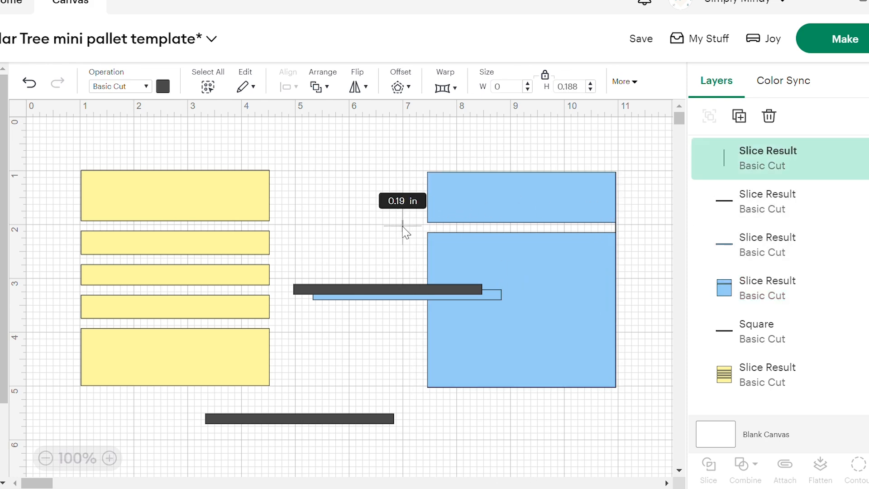
left_click_drag(405, 229, 341, 301)
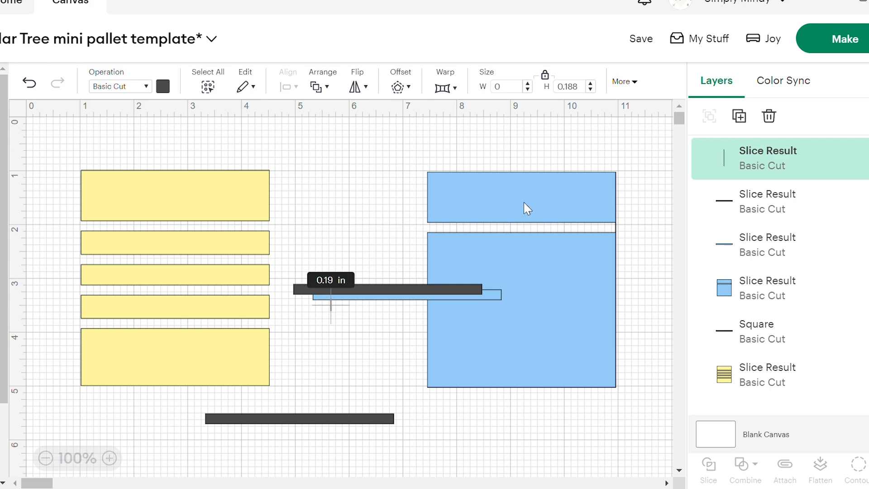
left_click_drag(524, 202, 514, 202)
left_click(643, 235)
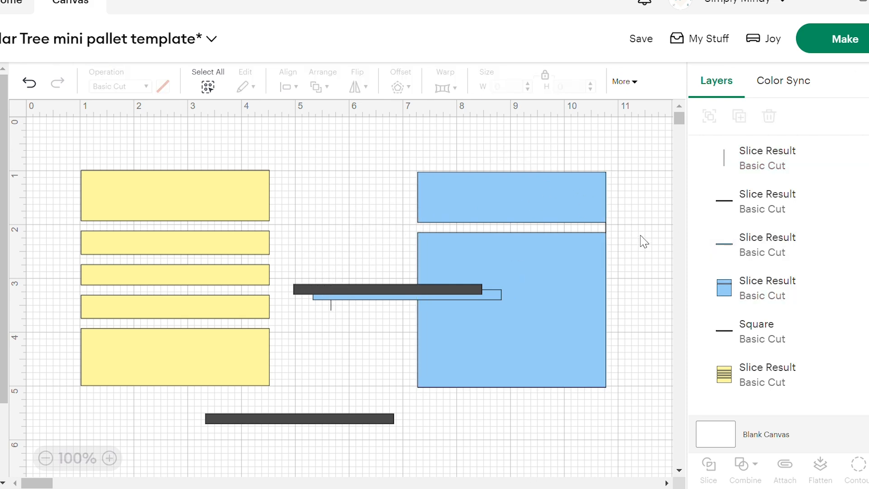
Undo the piece moves and the slice of the blue rectangle.
left_click(30, 83)
left_click(30, 84)
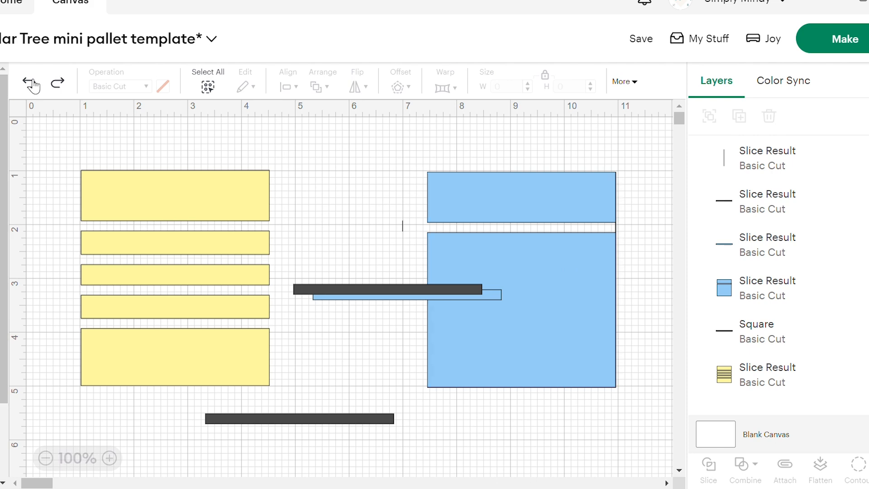
left_click(30, 83)
left_click(30, 83)
left_click(30, 83)
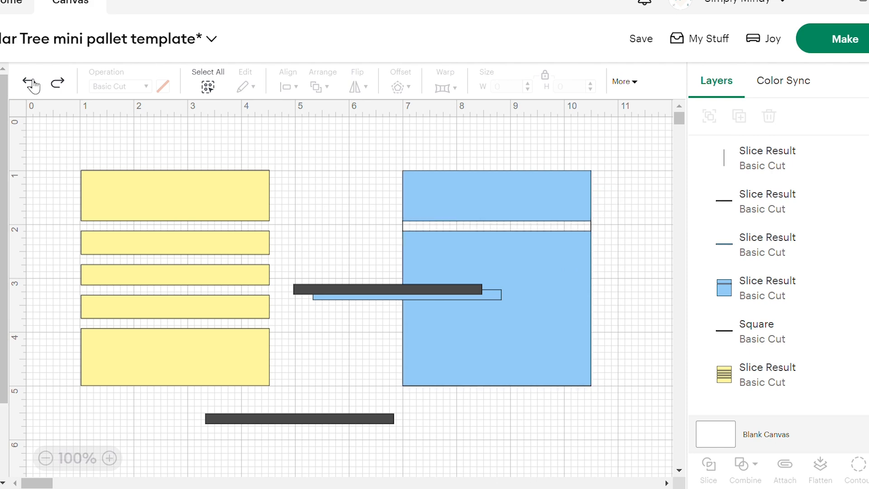
left_click(30, 83)
left_click(30, 84)
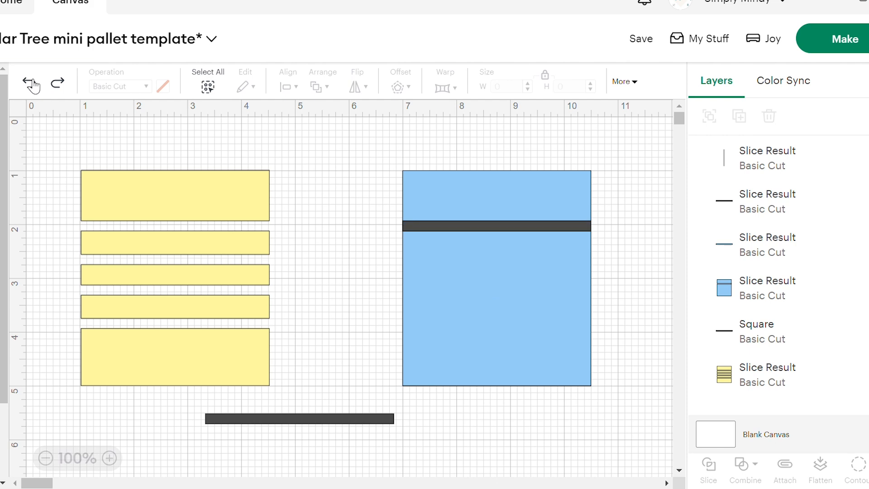
left_click(31, 83)
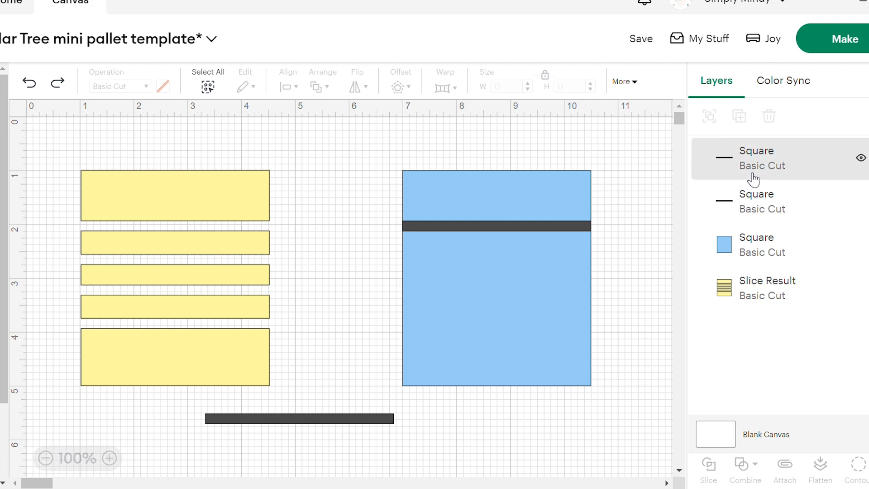
Widen the dark strip on the blue rectangle to 3.75 in and nudge it to overhang both side edges.
left_click(504, 228)
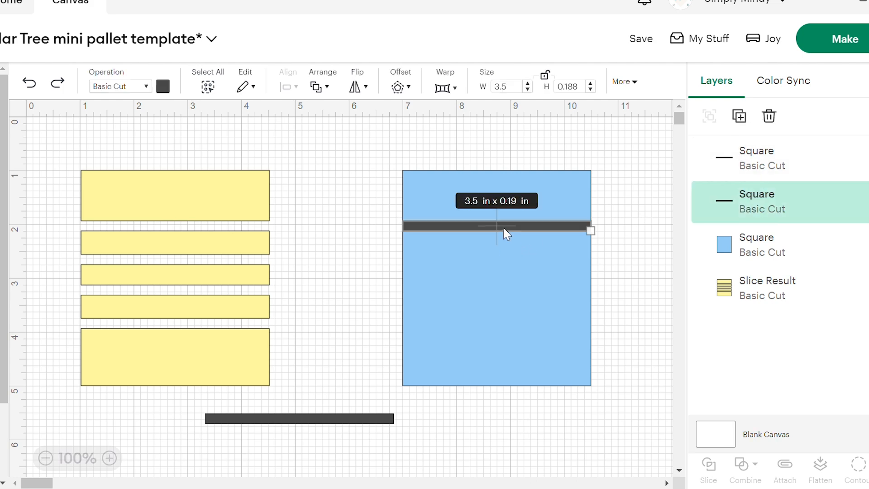
left_click(522, 90)
type("75")
key("Return")
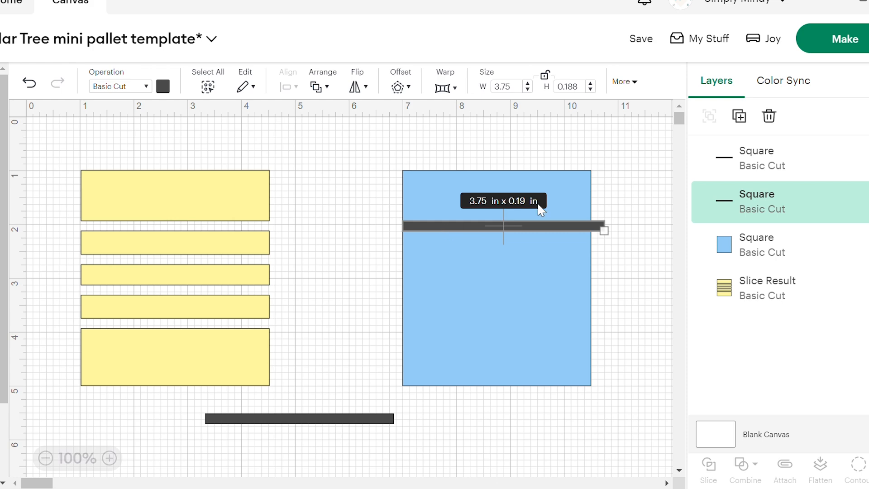
left_click(625, 81)
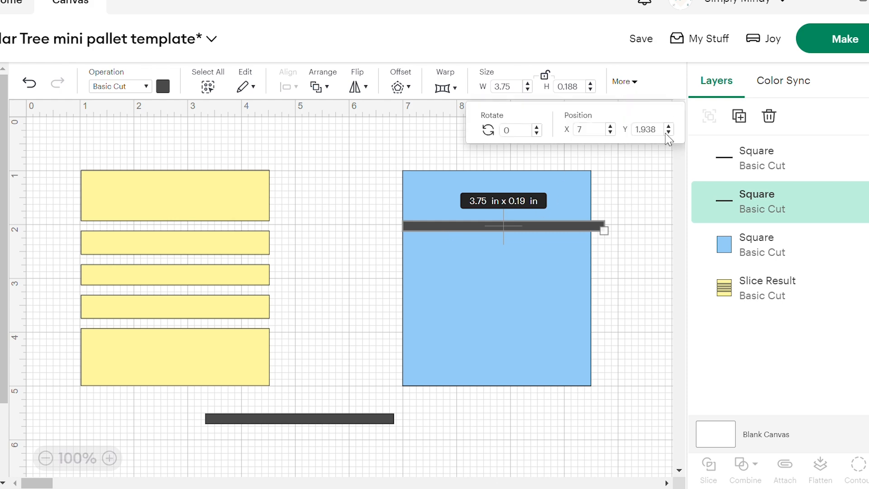
left_click(524, 229)
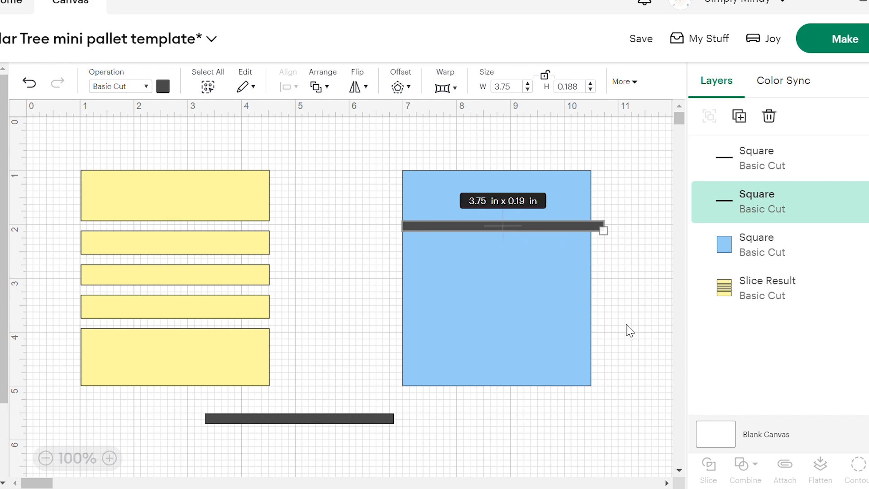
Slice the blue rectangle with the widened strip and move the cut-out strips and end pieces below it.
left_click_drag(626, 330, 531, 221)
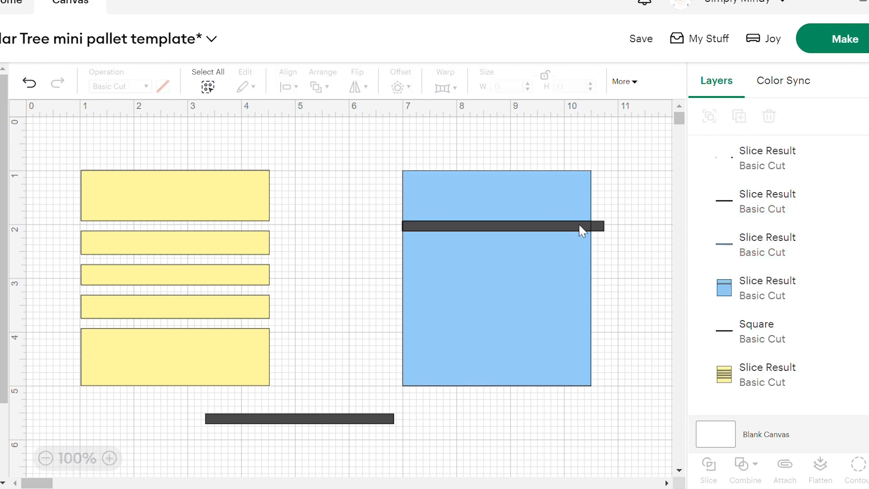
left_click_drag(579, 226, 598, 421)
left_click(561, 227)
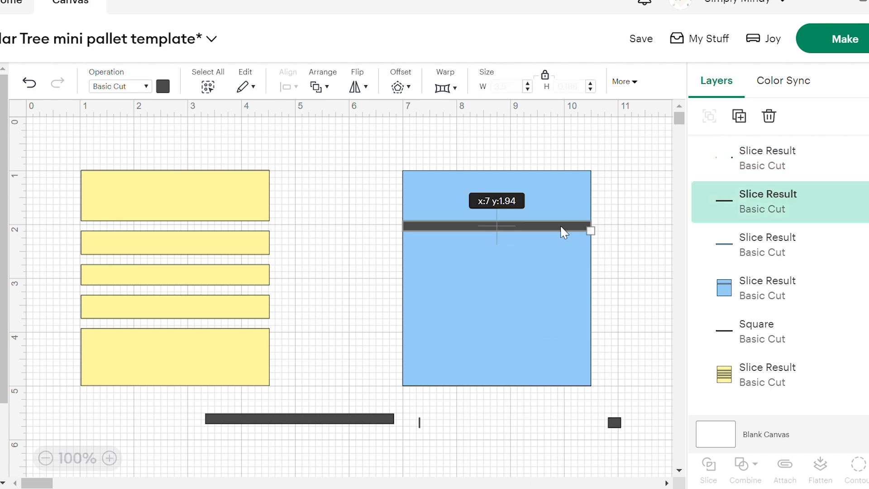
left_click_drag(563, 232, 583, 439)
left_click_drag(529, 221, 548, 447)
Move the extracted dark and blue strips below the blue rectangle and set the rectangle's position to X 7, Y 1.
left_click(475, 180)
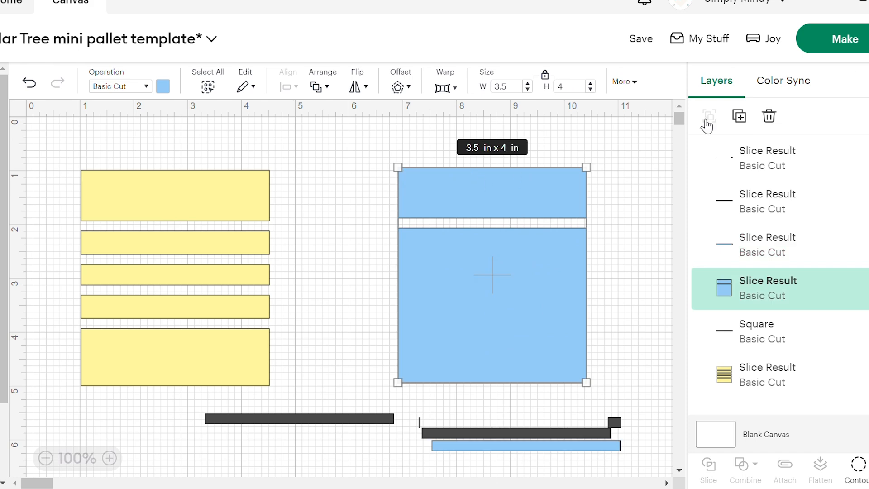
left_click(623, 82)
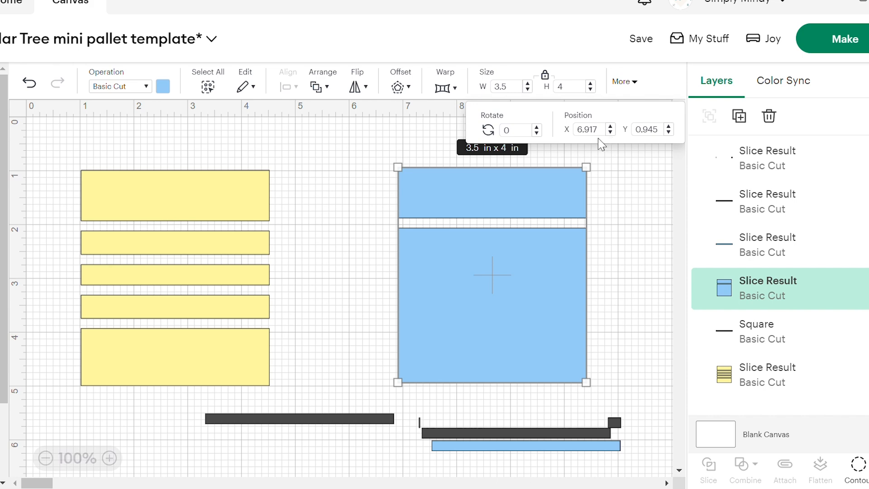
mouse_move(500, 192)
left_mouse_down()
mouse_move(505, 201)
mouse_move(503, 191)
left_mouse_up()
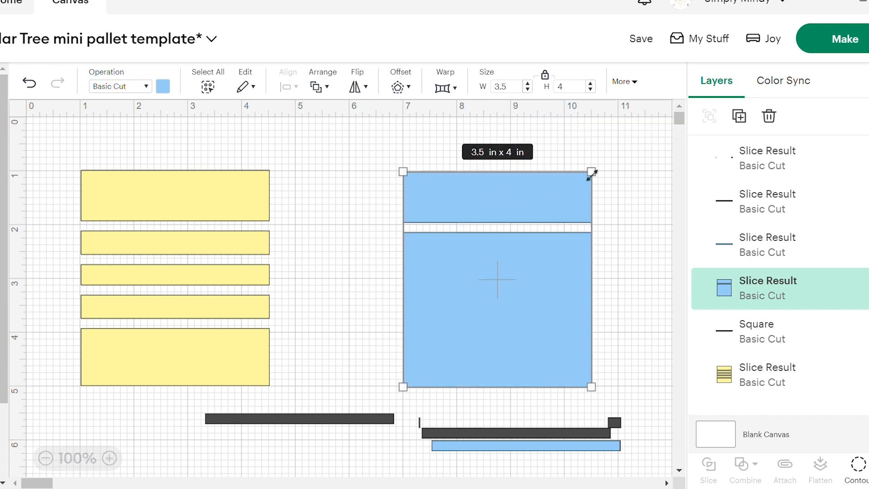
left_click(626, 85)
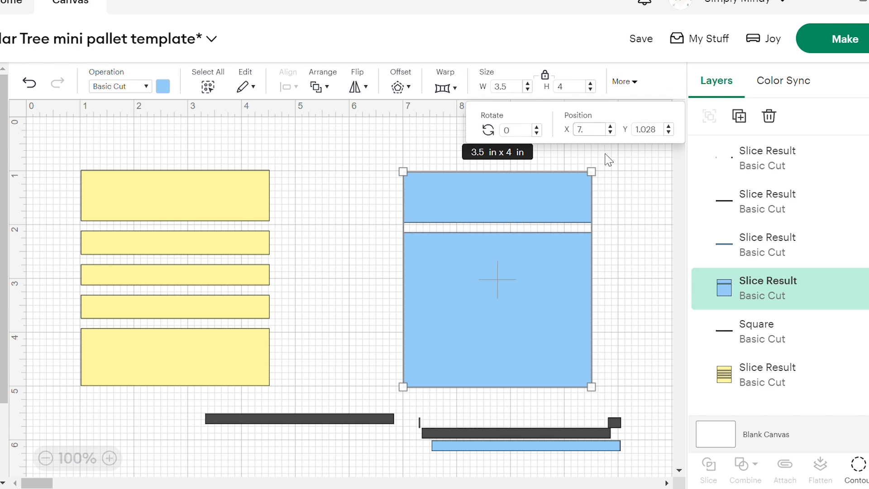
left_click(660, 131)
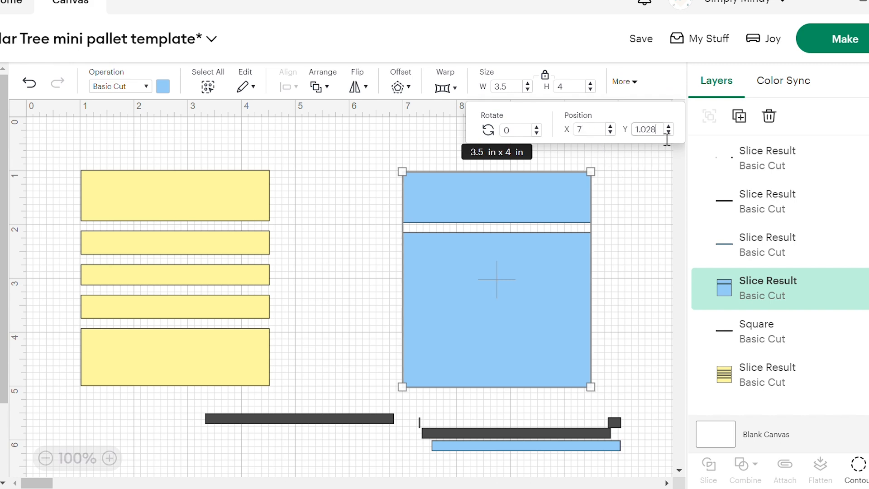
key("BackSpace")
key("BackSpace")
key("Return")
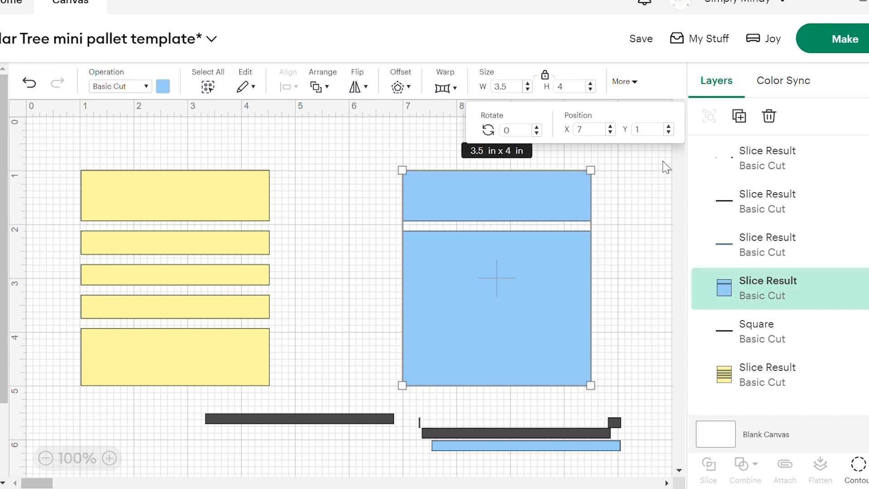
left_click(645, 258)
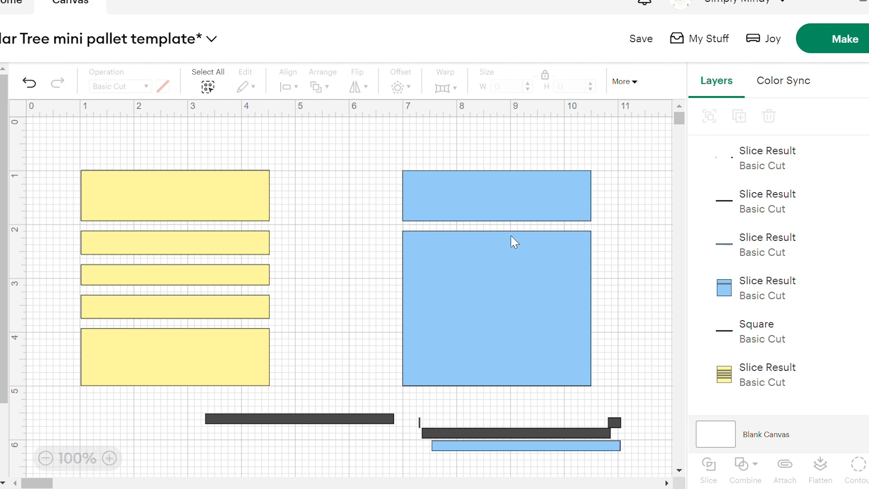
Bring the spare dark strip to the front and place it on the blue rectangle at X 7, Y 2.5.
left_click_drag(276, 418, 323, 333)
right_click(323, 333)
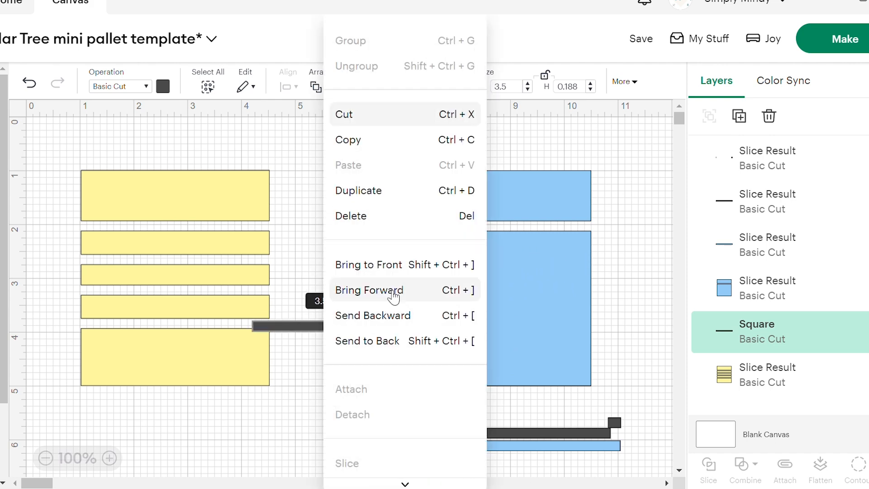
left_click(384, 264)
left_click_drag(342, 334, 489, 256)
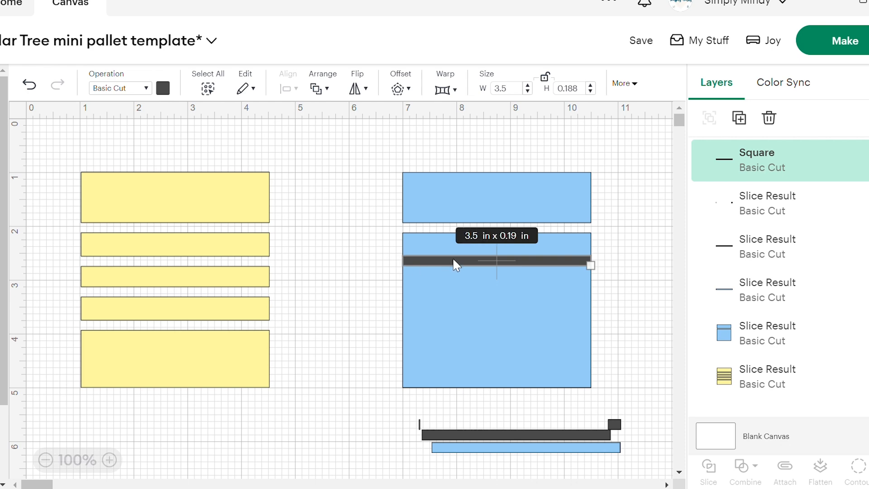
left_click(632, 85)
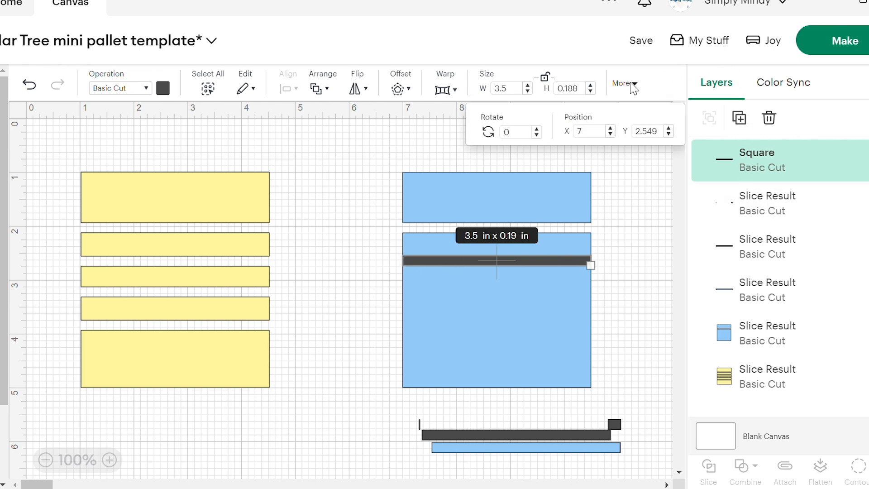
left_click(668, 134)
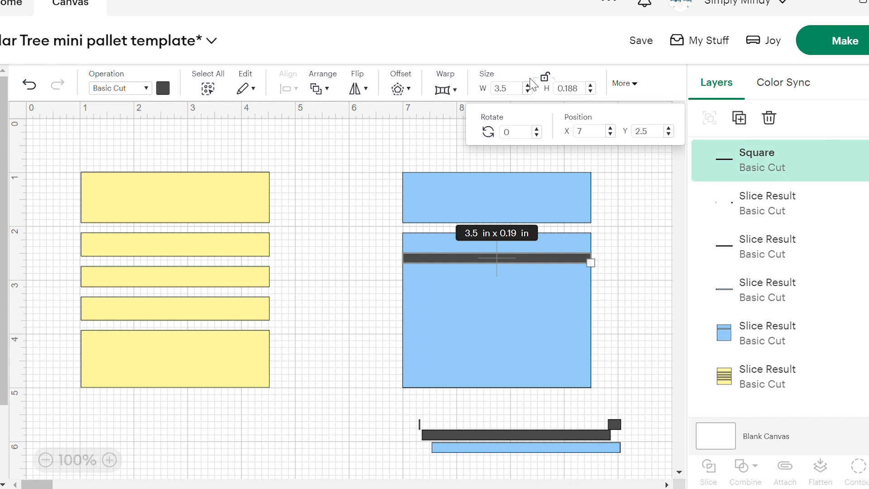
Set the dark strip's width to 3.7 in and nudge it to overhang both sides of the blue rectangle.
left_click(523, 92)
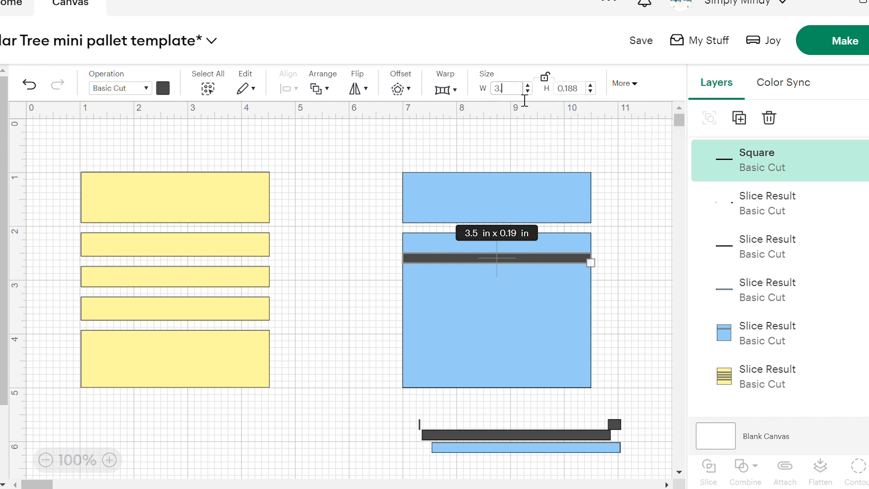
type("7")
key("Return")
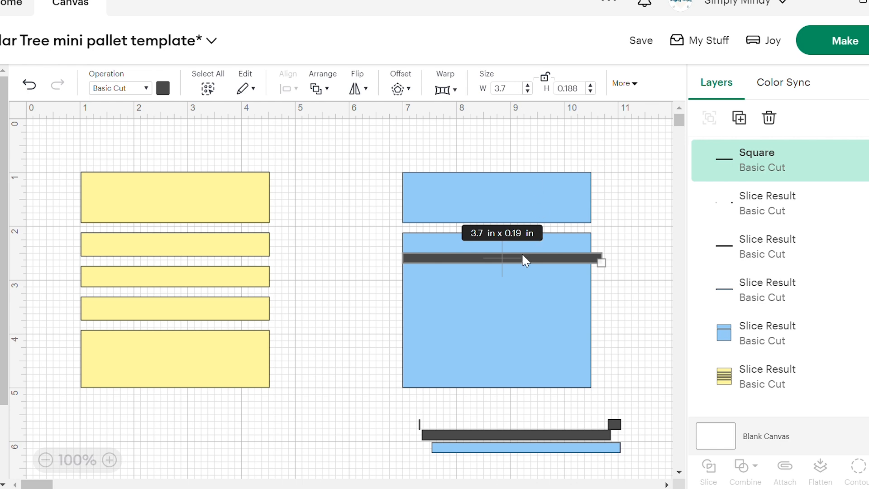
key("Left")
key("Left")
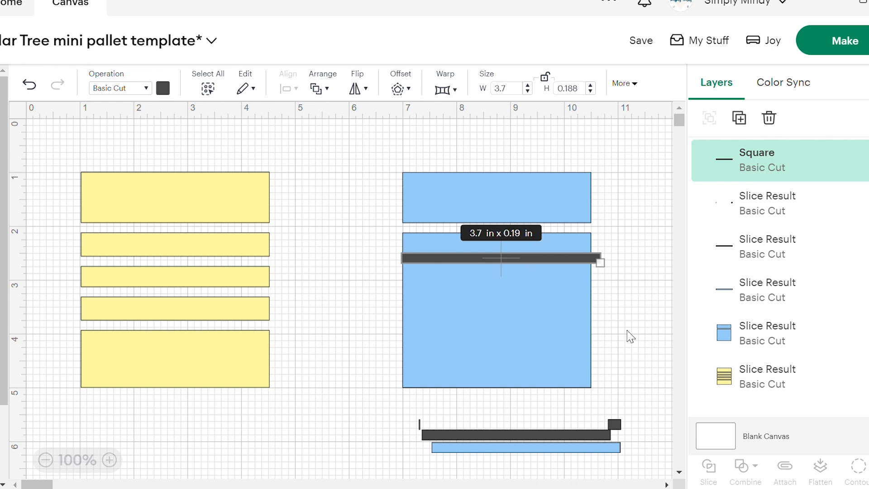
Duplicate the widened strip and set the copy aside below the yellow template.
right_click(548, 257)
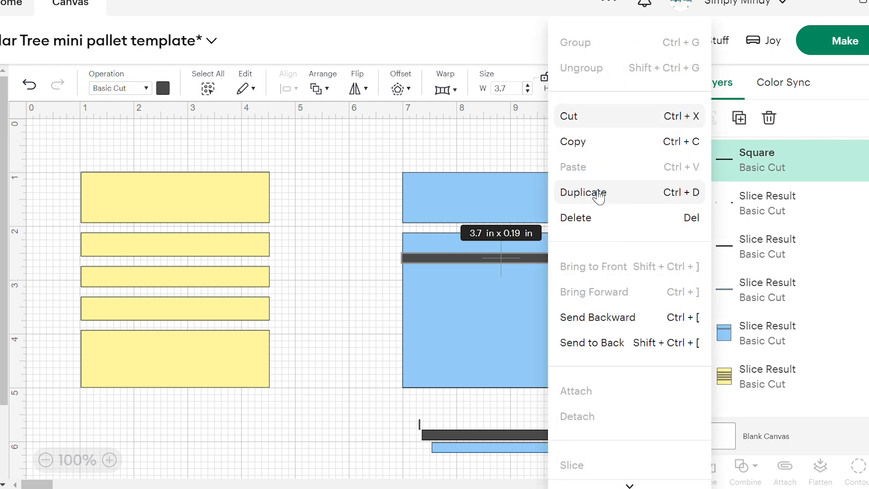
left_click(583, 192)
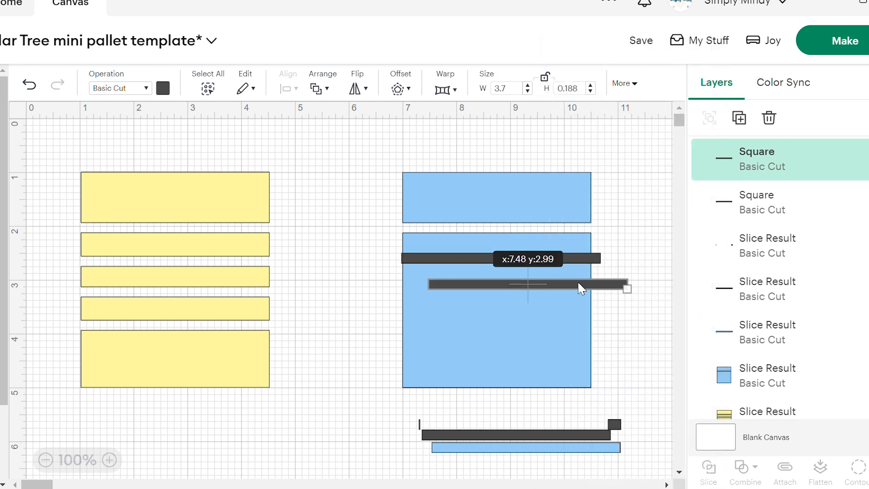
left_click_drag(578, 290, 263, 417)
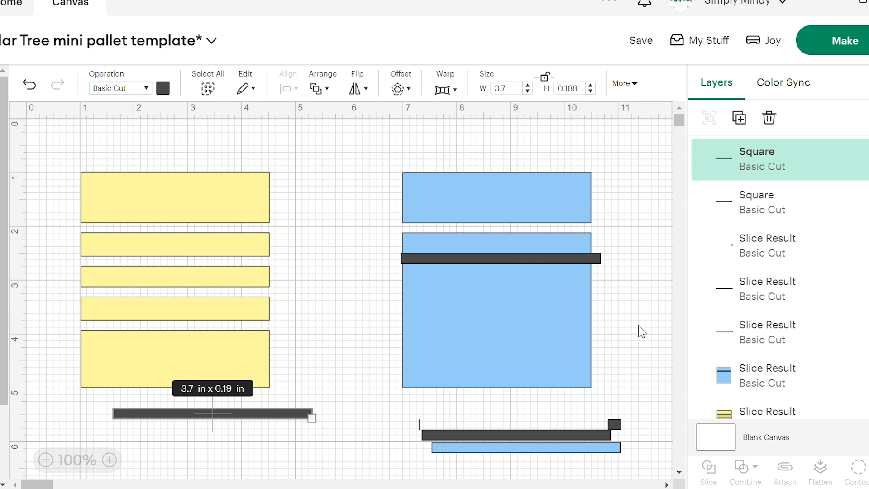
Slice the second gap out of the blue rectangle with the strip and move the resulting cut-outs below it.
left_click_drag(640, 328, 561, 252)
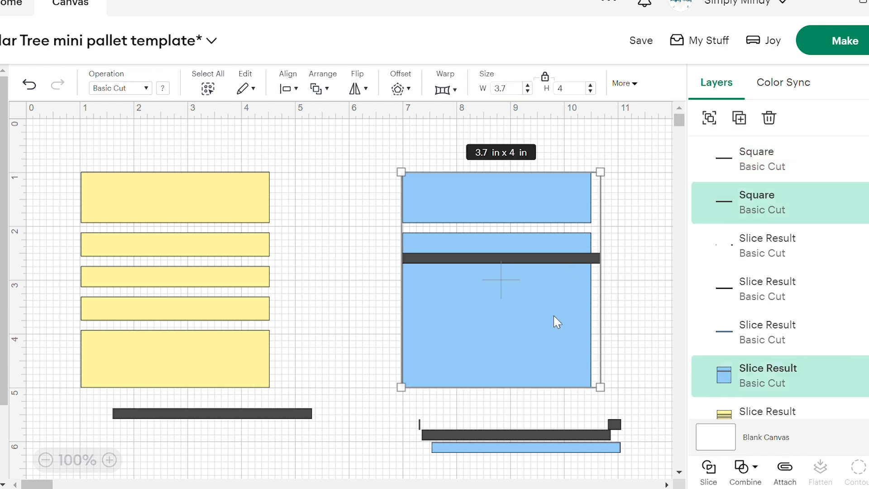
left_click(716, 472)
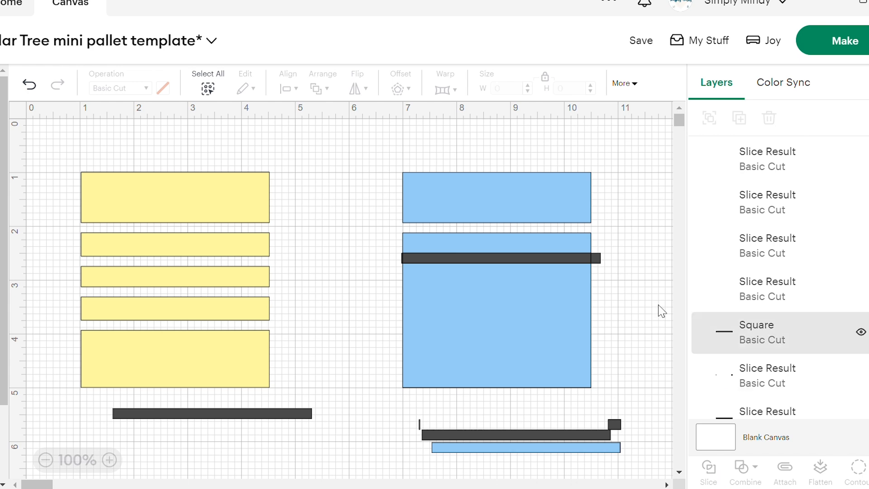
left_click_drag(511, 256, 526, 409)
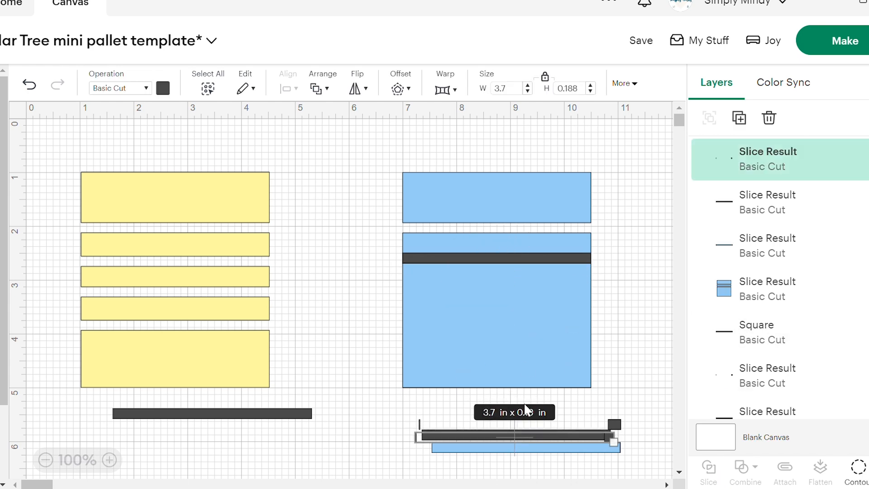
left_click_drag(538, 258, 562, 442)
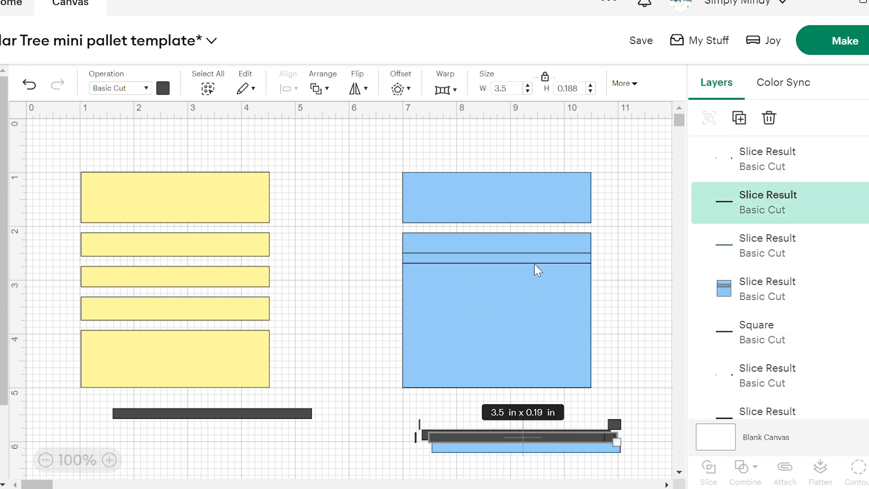
left_click_drag(534, 258, 581, 450)
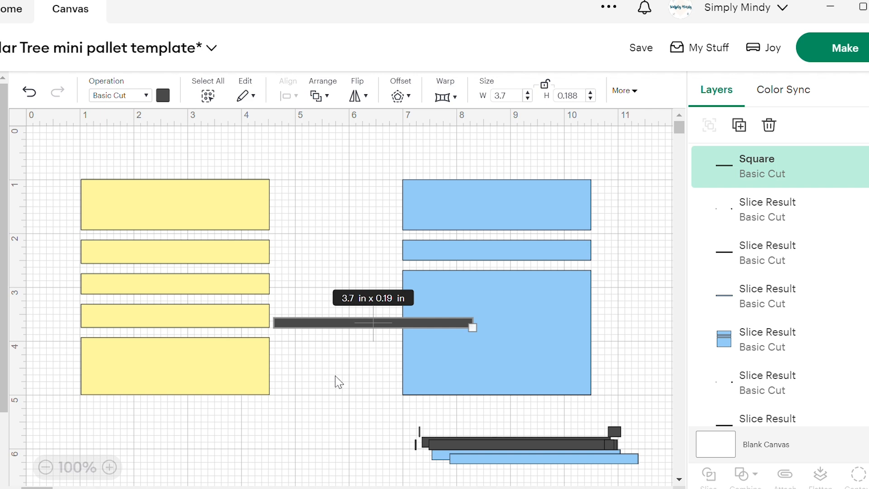
Move the spare strip toward the blue rectangle, duplicate it and set the copy aside below the templates.
left_click_drag(345, 320, 430, 298)
right_click(371, 298)
left_click(394, 333)
left_click_drag(396, 332, 191, 478)
Place the original strip across the blue rectangle at X 7, Y 3.063 for the third gap.
left_click_drag(391, 297, 436, 291)
left_click(624, 91)
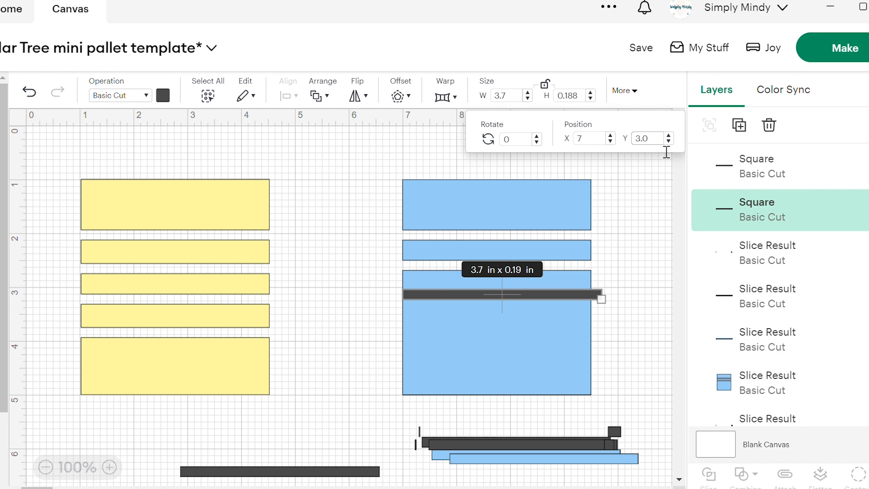
type("63")
key("Return")
left_click(483, 295)
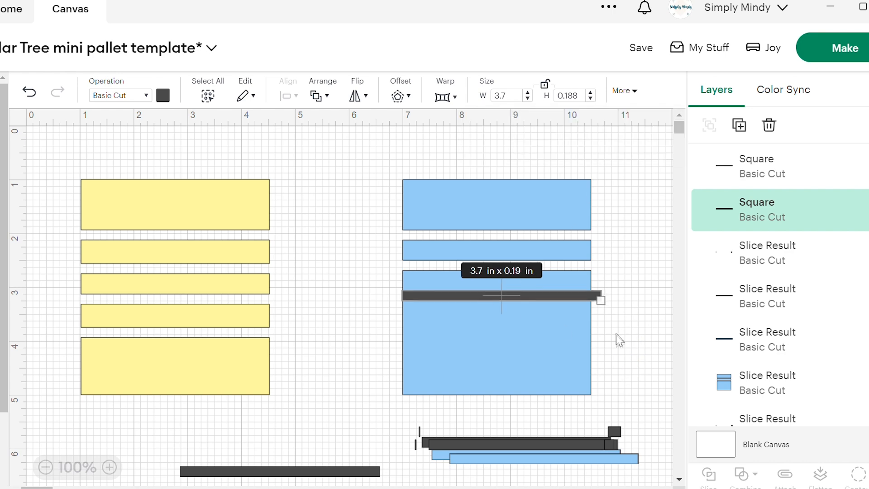
Slice the third gap out of the blue rectangle and move the cut-out pieces onto the leftovers below.
left_click(564, 288, "shift")
left_click(714, 475)
left_click_drag(525, 295, 552, 440)
left_click_drag(529, 299, 566, 437)
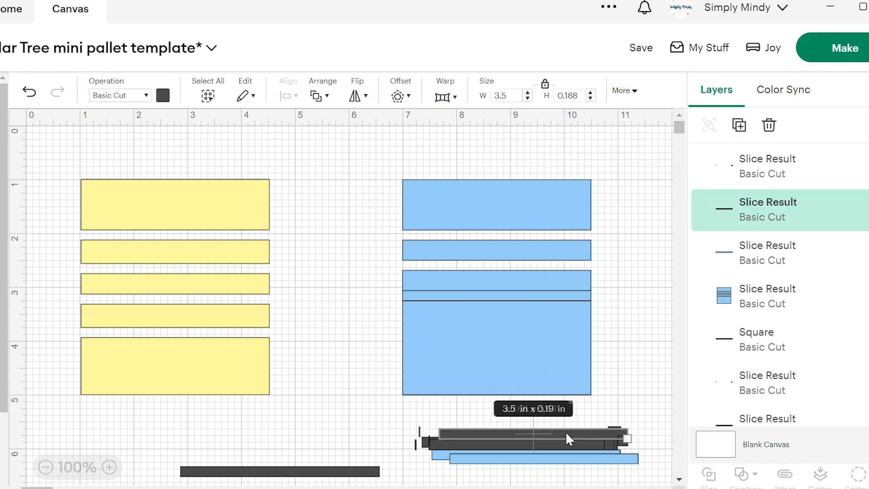
left_click_drag(525, 295, 553, 444)
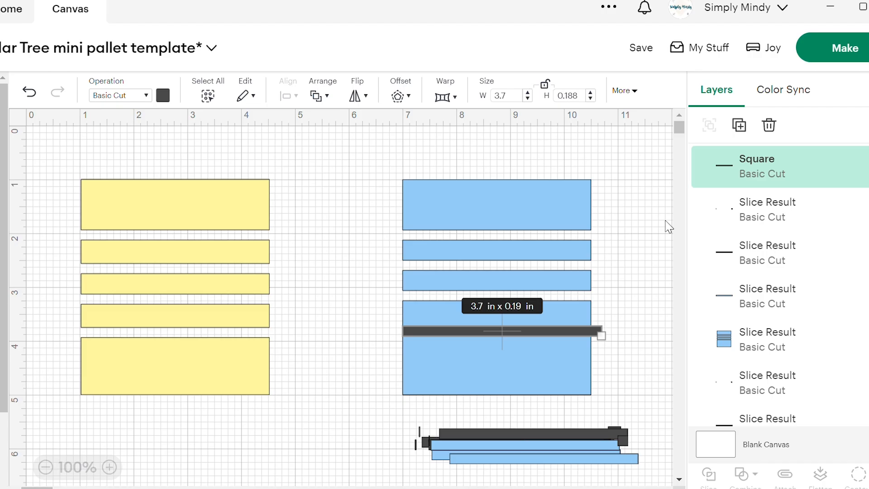
Position the last dark strip on the blue rectangle at X 7, Y 3.625.
left_click_drag(433, 330, 433, 331)
left_click(627, 92)
left_click(658, 139)
key("BackSpace")
key("BackSpace")
key("BackSpace")
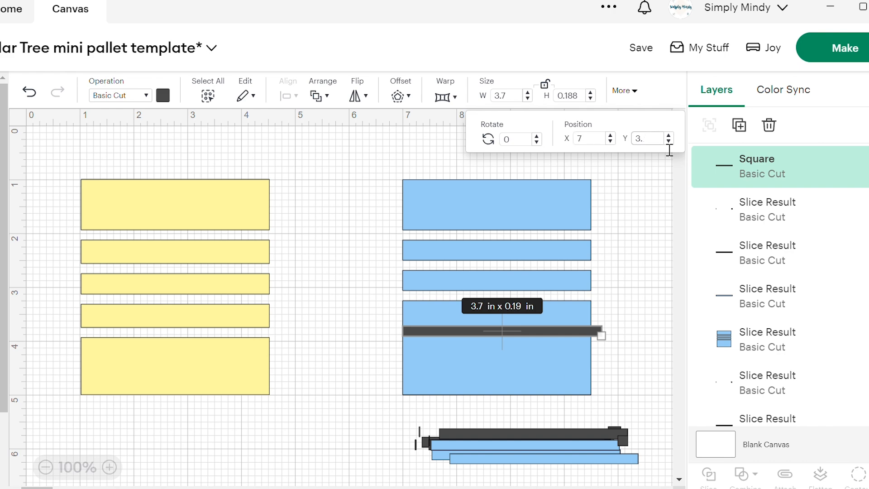
type("625")
key("Return")
Slice the fourth gap out of the blue rectangle and delete all the leftover pieces below it.
left_click(579, 357, "shift")
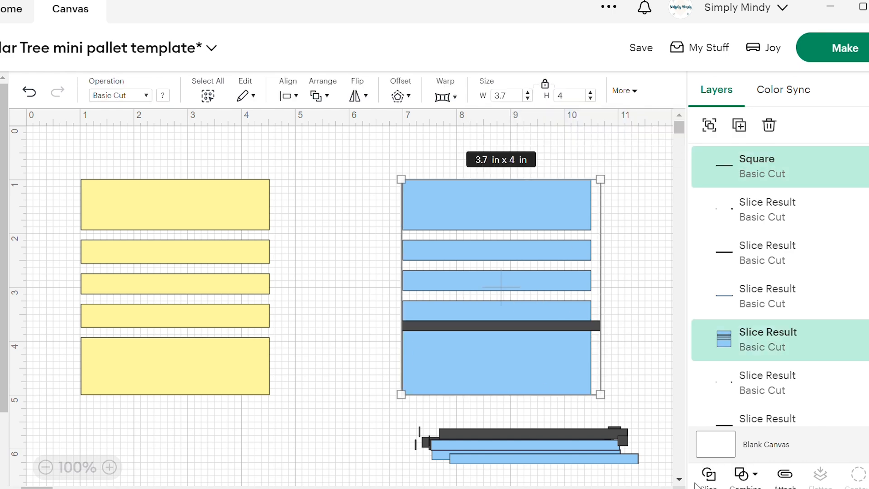
left_click(708, 475)
left_click_drag(566, 325, 606, 452)
left_click(504, 368)
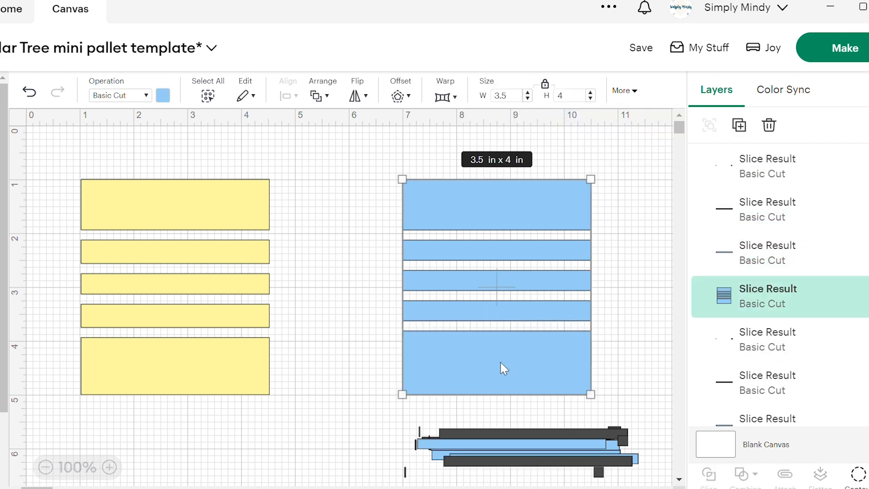
left_click_drag(657, 407, 544, 478)
key("Delete")
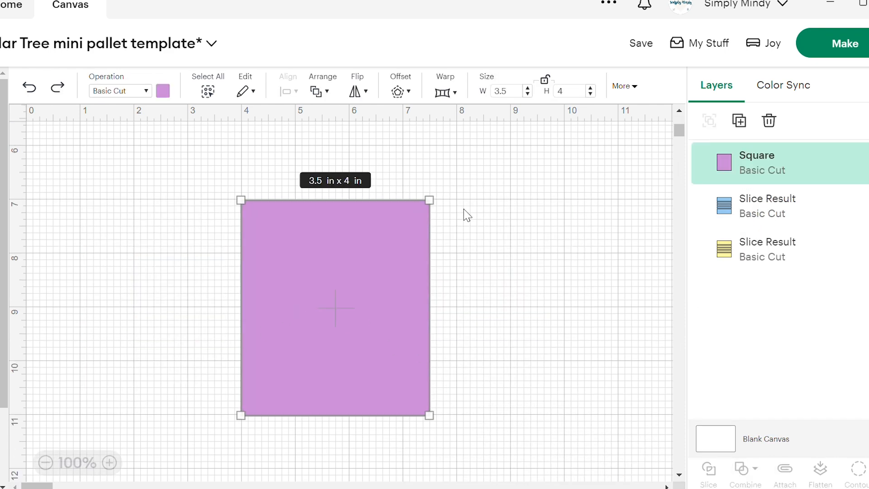
Set the position of the purple 3.5 x 4 in rectangle to X 4, Y 7 and deselect it.
left_click_drag(356, 347, 357, 330)
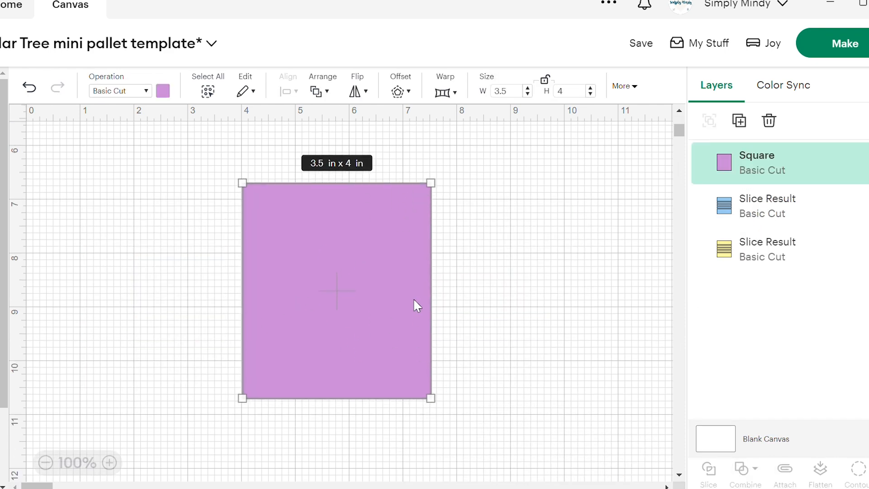
left_click_drag(325, 255, 345, 270)
left_click(626, 86)
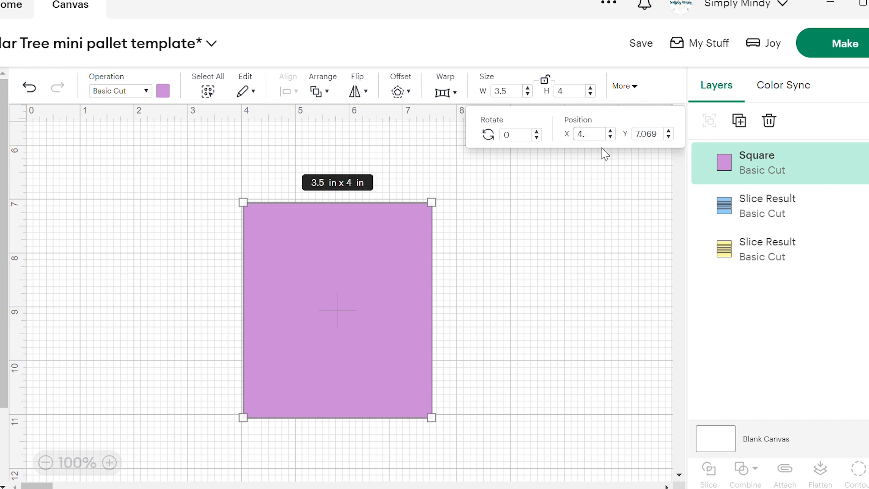
left_click(661, 135)
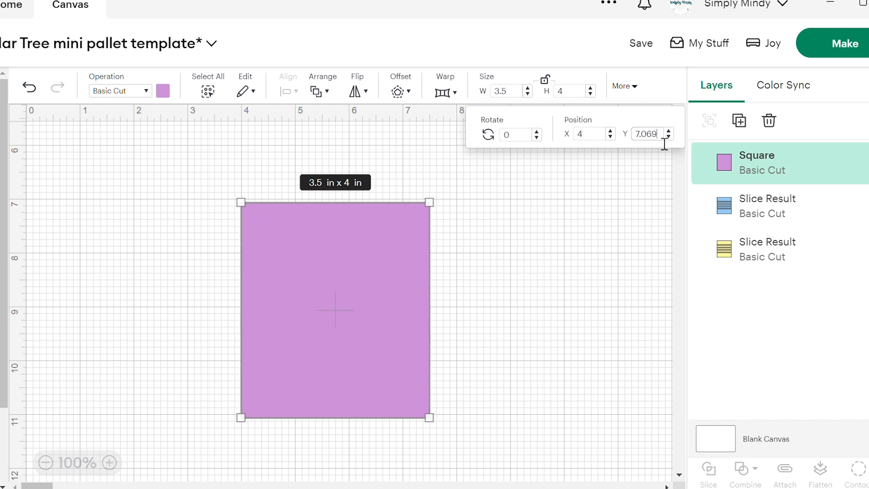
key("BackSpace")
key("Return")
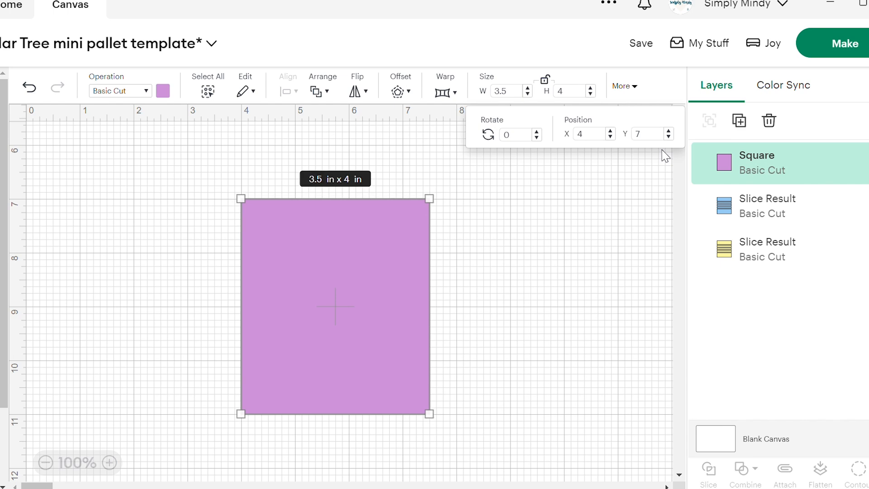
left_click(43, 250)
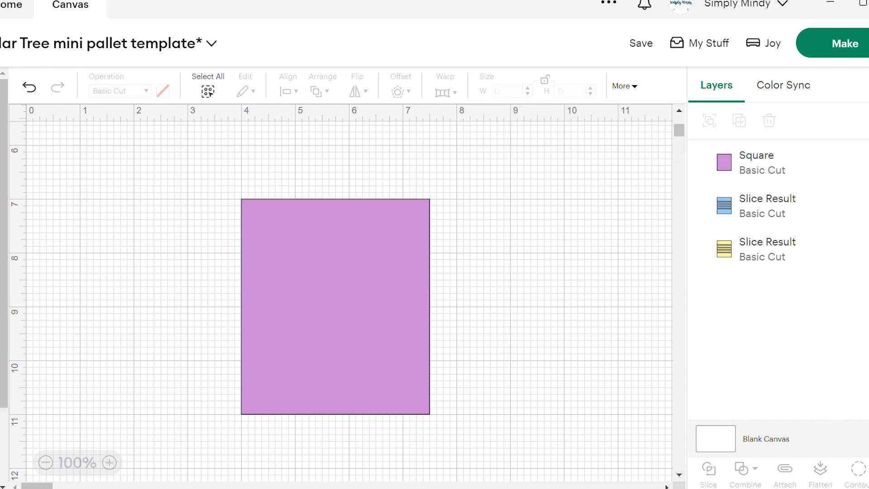
Add a dark square with unlocked proportions and size it 3.7 in wide by 0.188 in high.
left_click(181, 339)
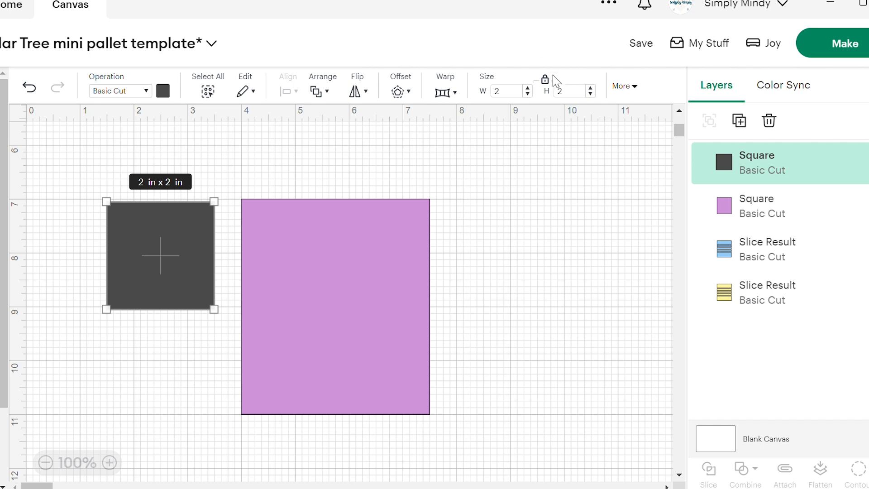
left_click(545, 80)
left_click(498, 95)
key("Return")
left_click(555, 93)
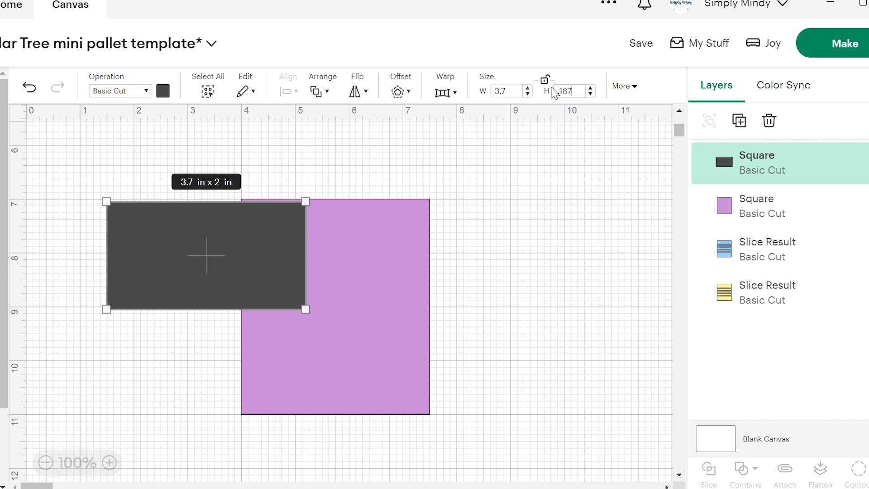
key("Return")
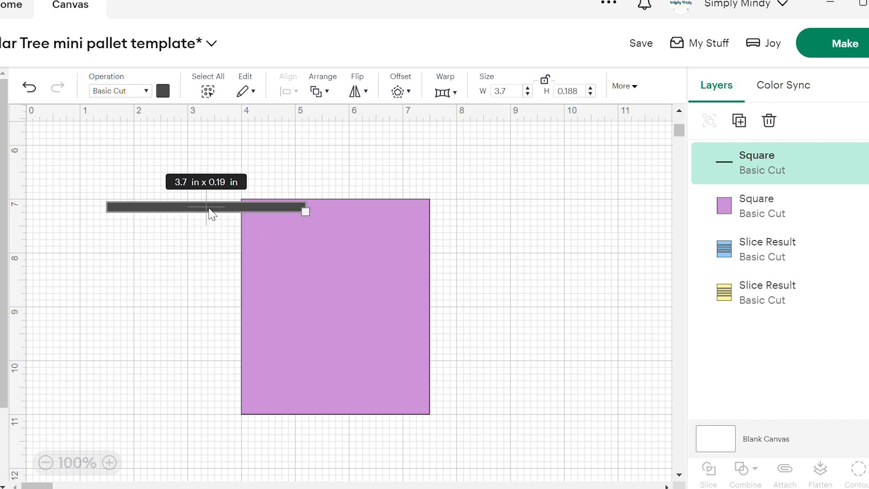
Lay the dark strip across the upper part of the purple rectangle and duplicate it into four horizontal strips down the rectangle.
left_click_drag(211, 208, 335, 229)
right_click(336, 229)
left_click(383, 199)
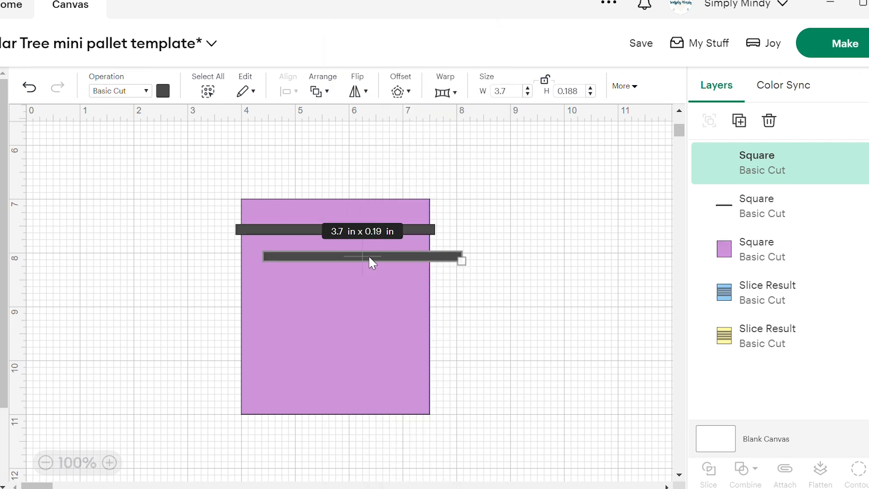
mouse_move(369, 256)
left_mouse_down()
mouse_move(351, 272)
mouse_move(344, 259)
mouse_move(361, 262)
left_mouse_up()
right_click(361, 263)
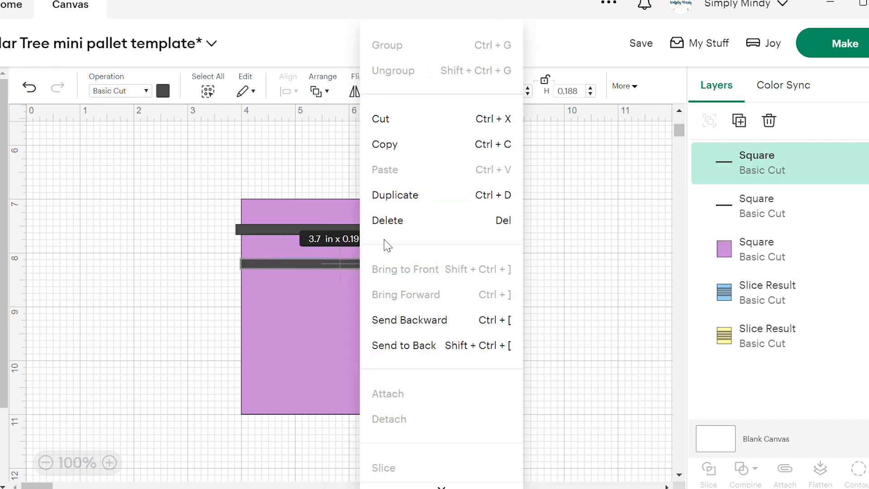
left_click(398, 195)
left_click_drag(389, 289, 376, 357)
right_click(389, 299)
left_click(398, 193)
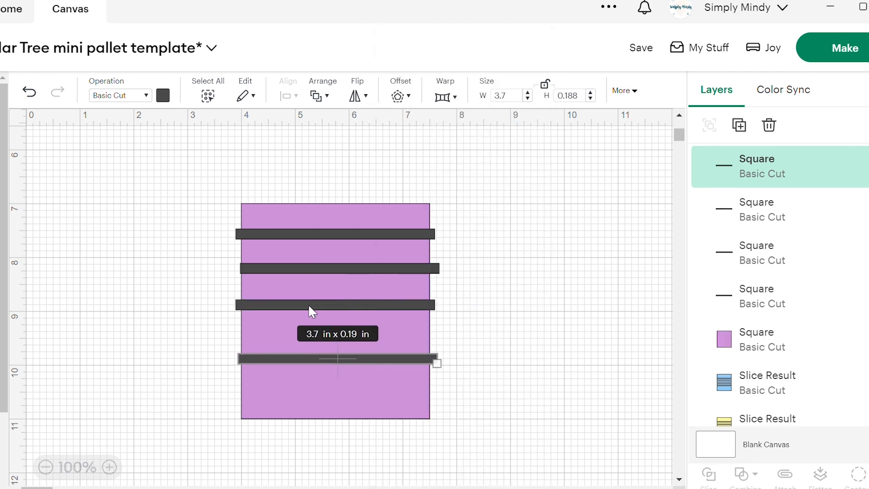
Shift the upper three strips downward to space the four strips roughly evenly across the middle of the purple rectangle.
left_click_drag(310, 306, 311, 322)
left_click_drag(315, 267, 317, 291)
left_click_drag(314, 233, 316, 257)
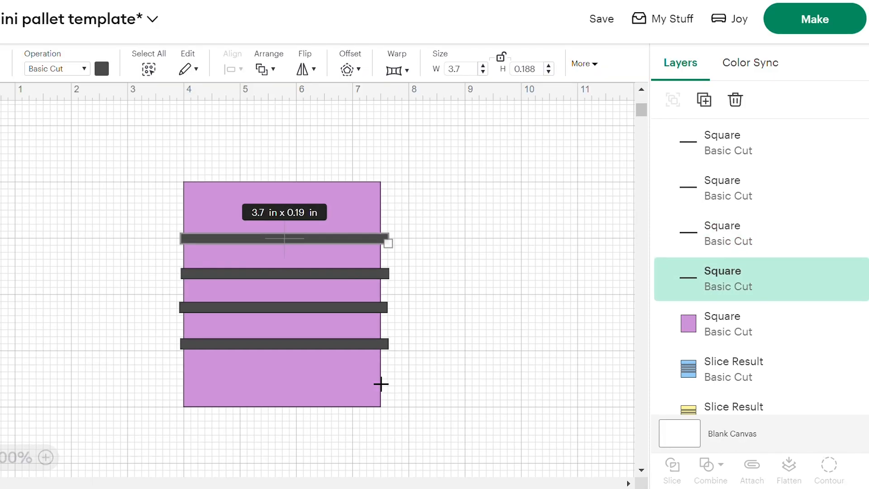
Subtract all four dark strips from the purple rectangle in one combine operation.
left_click_drag(477, 430, 309, 199)
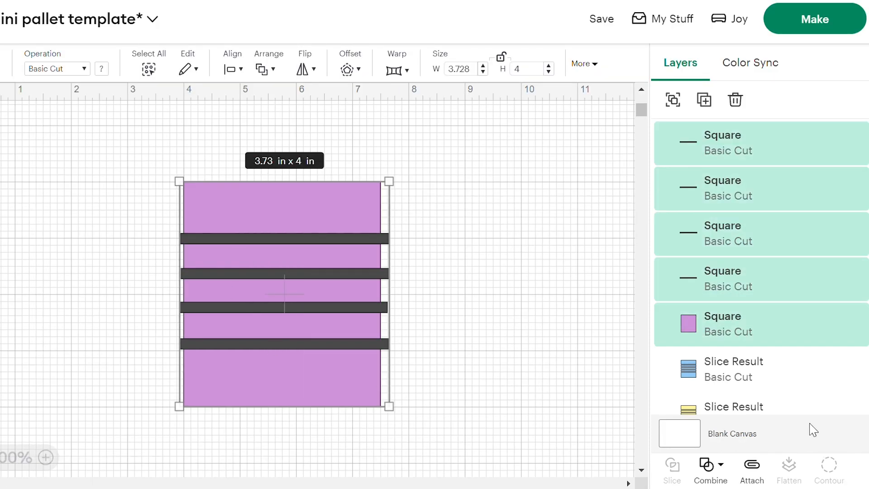
left_click(719, 476)
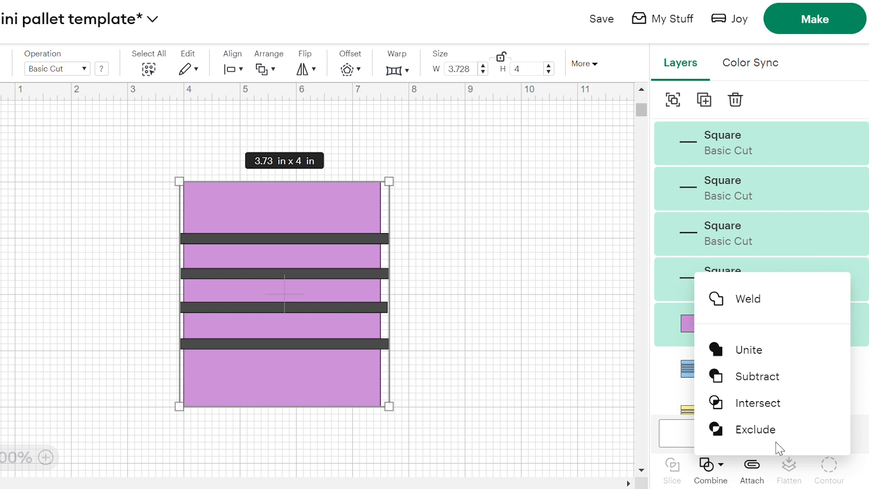
left_click(740, 377)
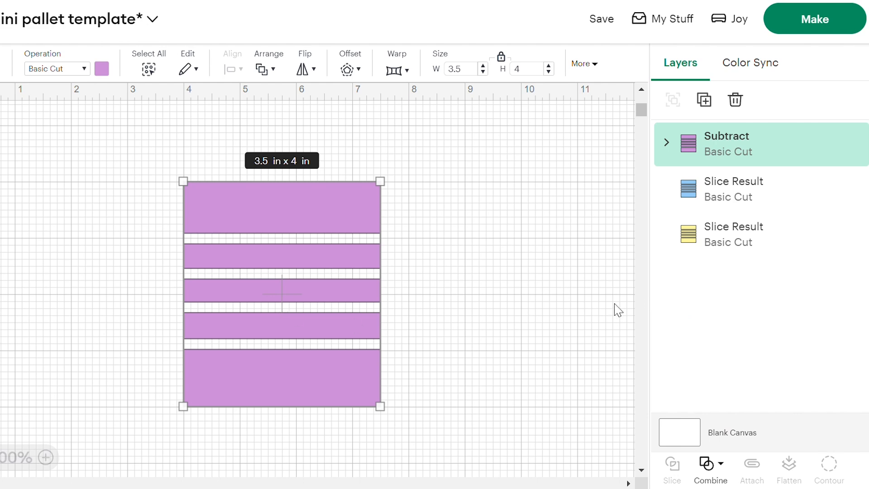
Within the Subtract layer, nudge the lowest strip slightly upward and toggle the visibility of the uppermost strip.
left_click(667, 142)
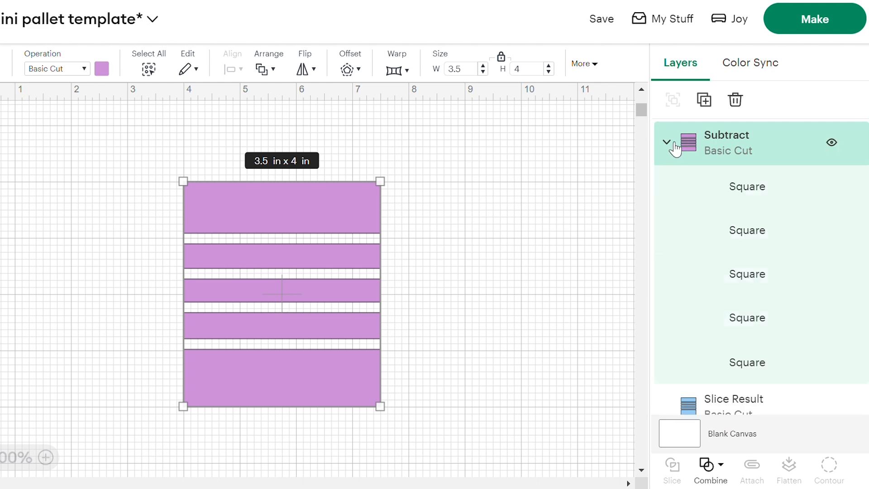
left_click(723, 196)
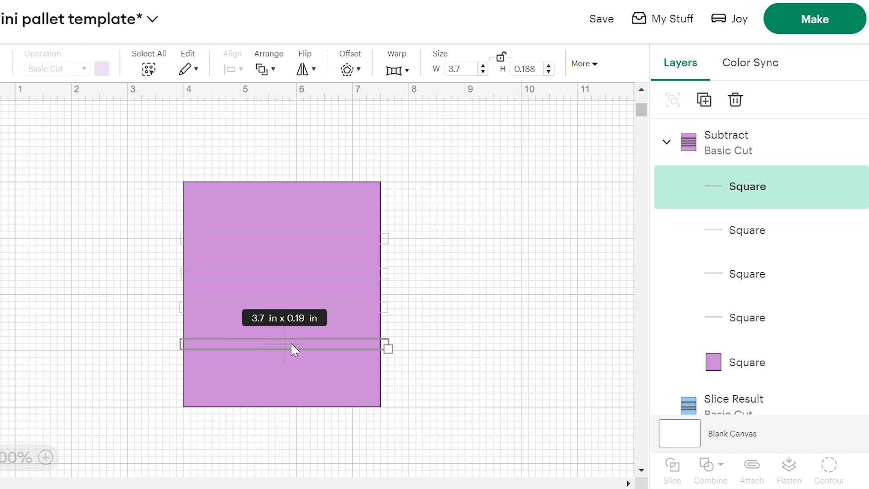
left_click_drag(291, 342, 290, 341)
left_click_drag(291, 342, 291, 341)
left_click(535, 281)
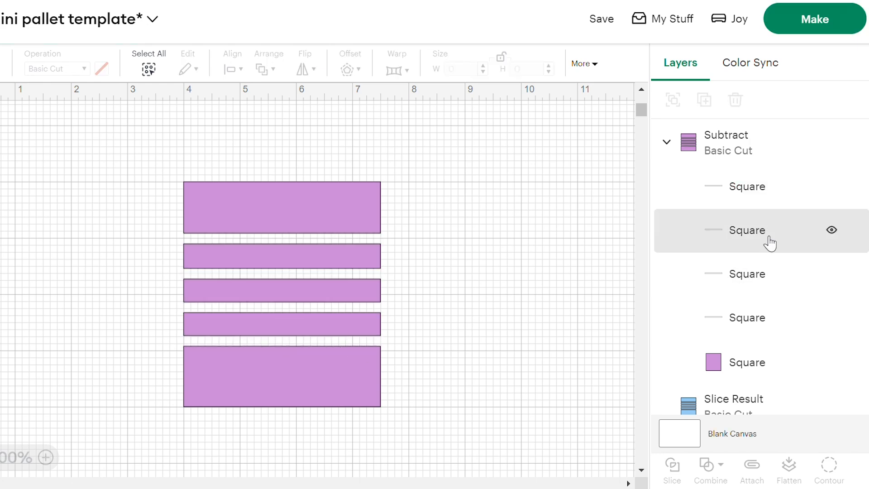
left_click(756, 318)
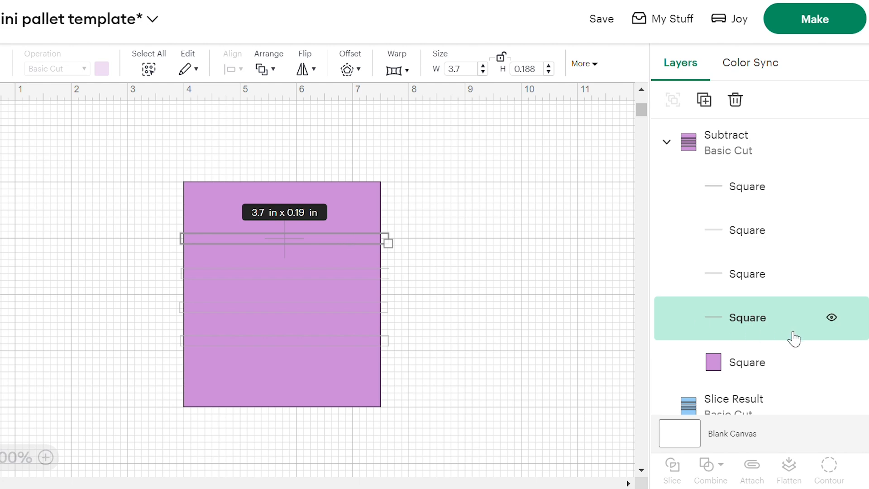
left_click(837, 320)
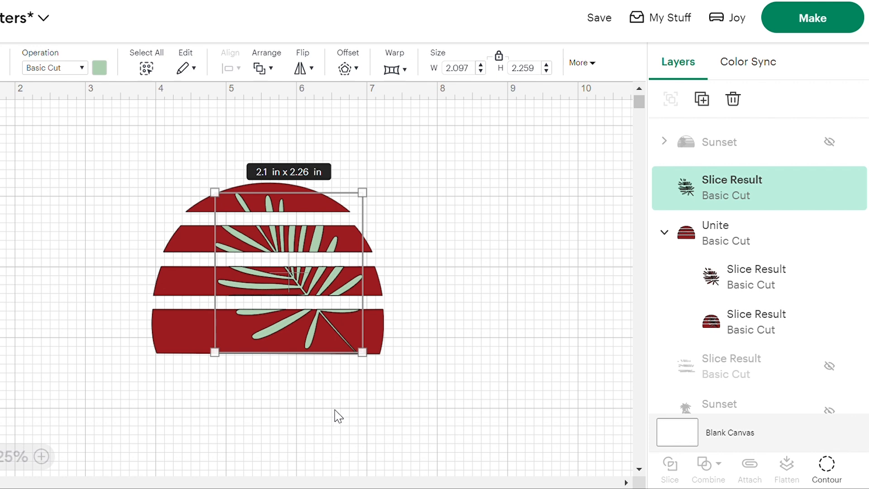
In the sunset coaster project, show the hidden yellow striped pallet template and line it up behind the red sunset design.
left_click(235, 399)
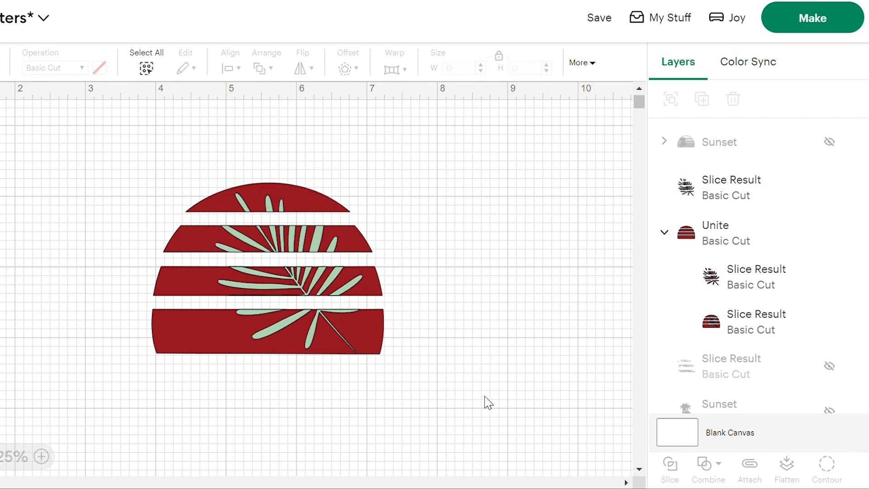
left_click_drag(430, 401, 100, 152)
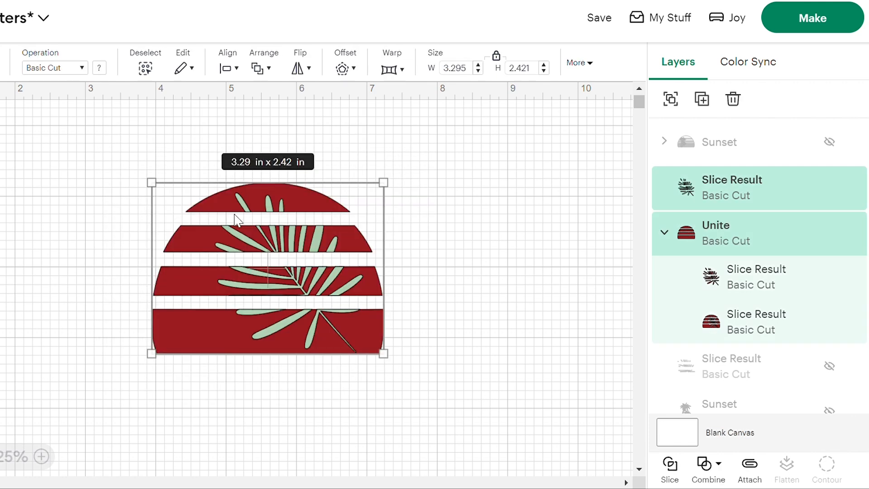
scroll(766, 267, "down", 4)
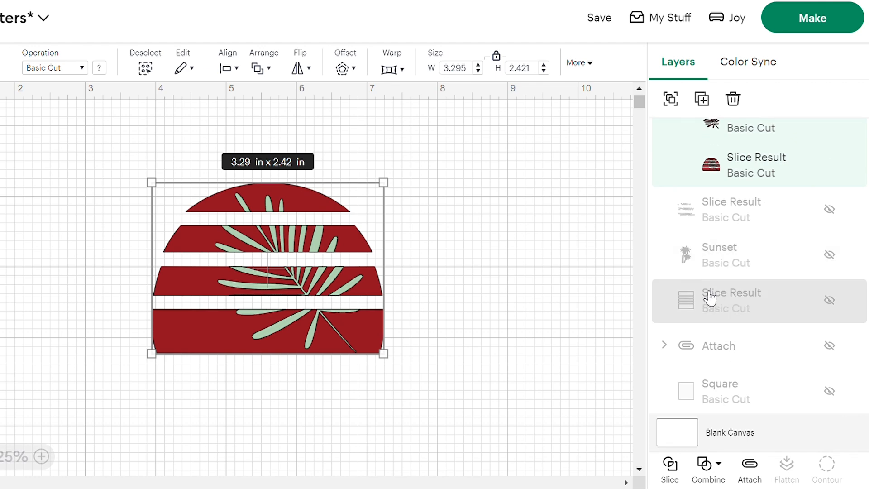
left_click(728, 302)
left_click(831, 300)
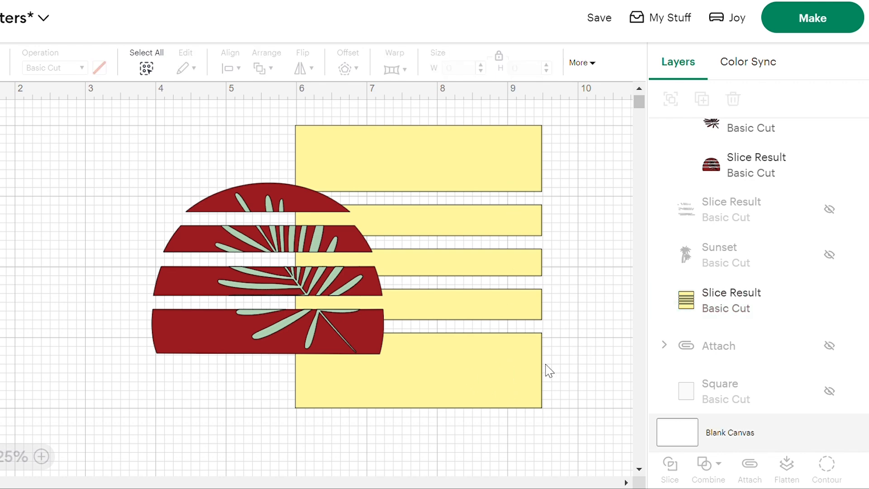
left_click(524, 369)
left_click_drag(523, 368, 371, 343)
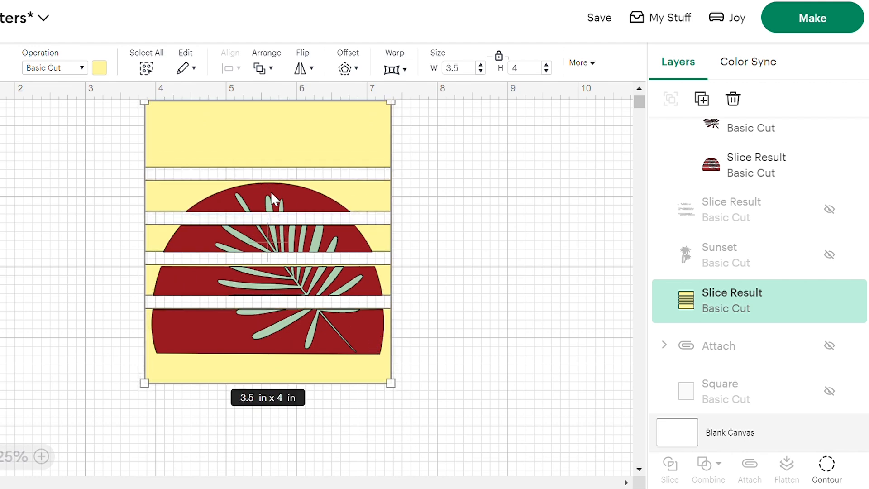
Hide the contours of the two rounded leaf tips in the top band of the leaf slice inside the Unite layer.
scroll(697, 265, "up", 2)
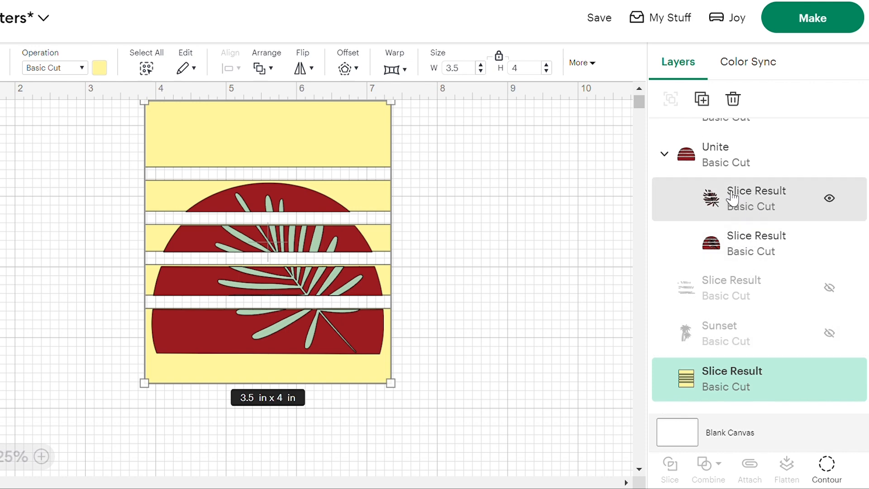
left_click(720, 198)
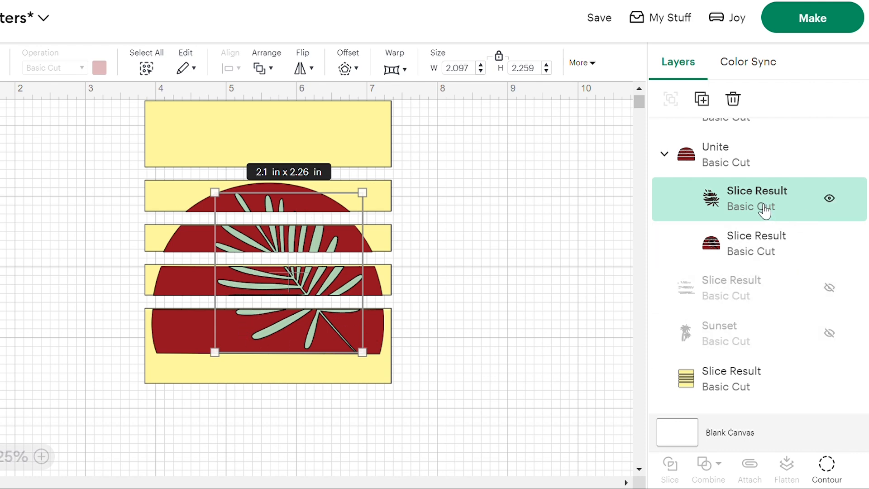
left_click(827, 481)
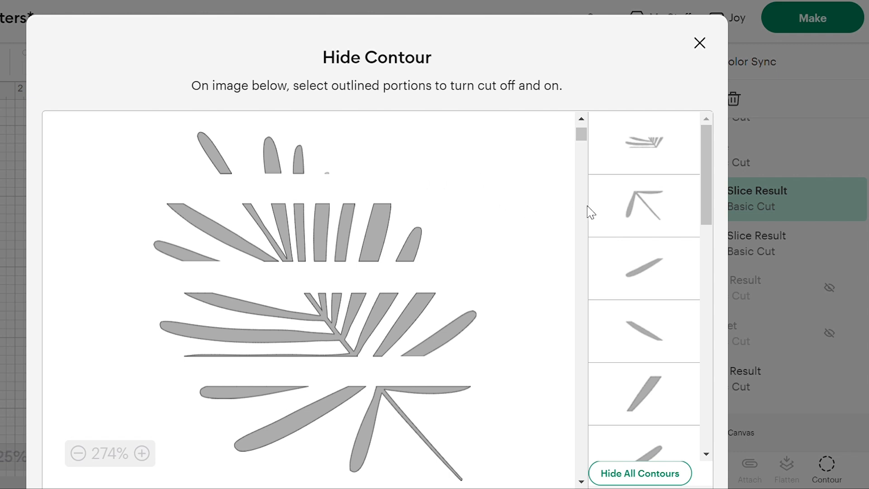
scroll(659, 225, "down", 5)
scroll(661, 232, "down", 5)
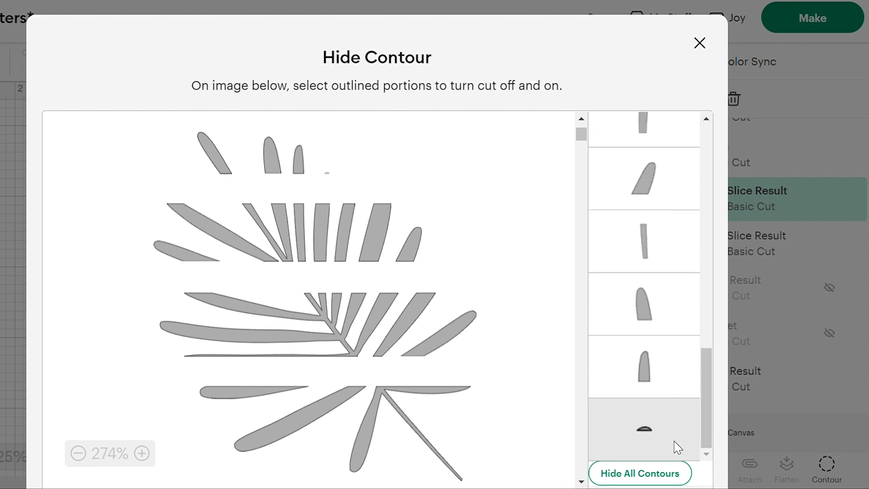
scroll(658, 428, "down", 2)
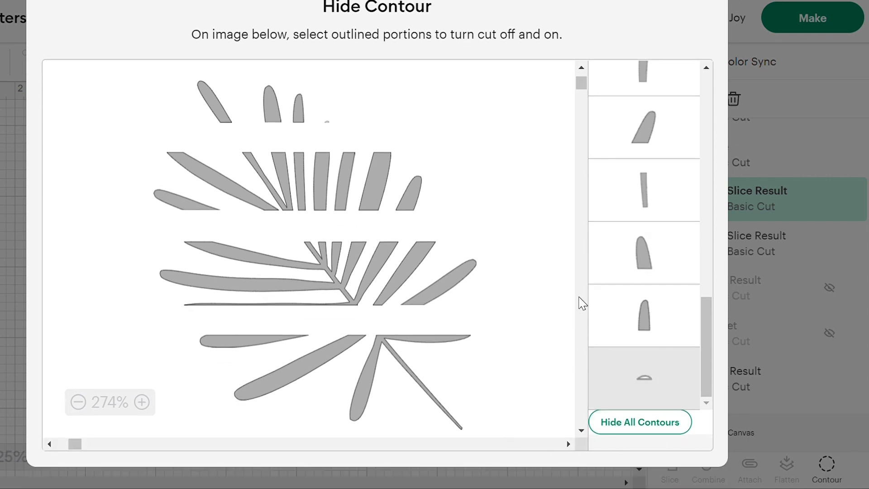
left_click(627, 311)
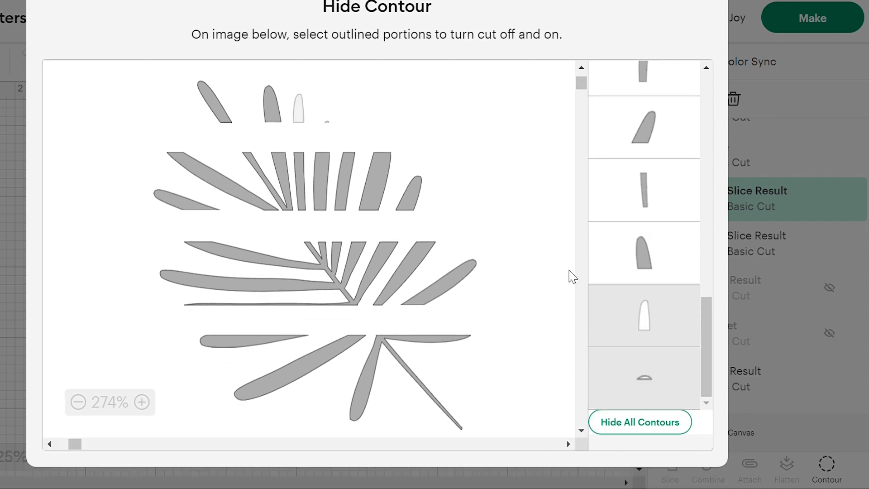
left_click(610, 258)
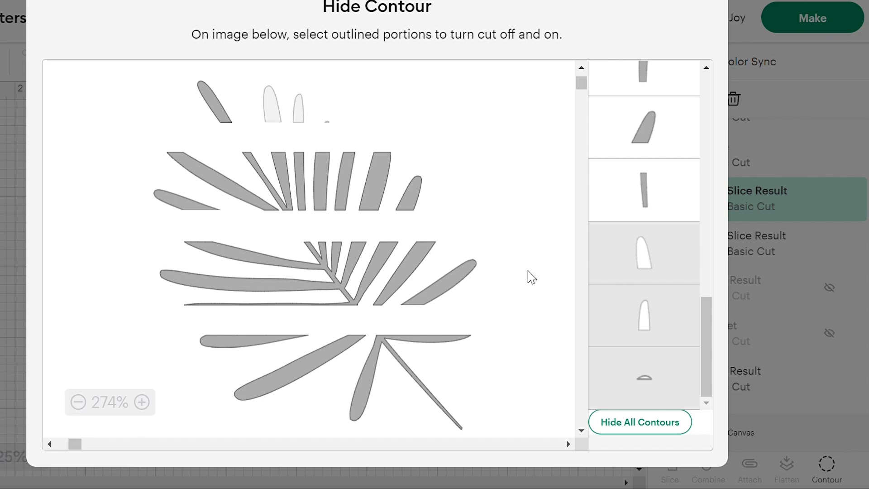
left_click(606, 201)
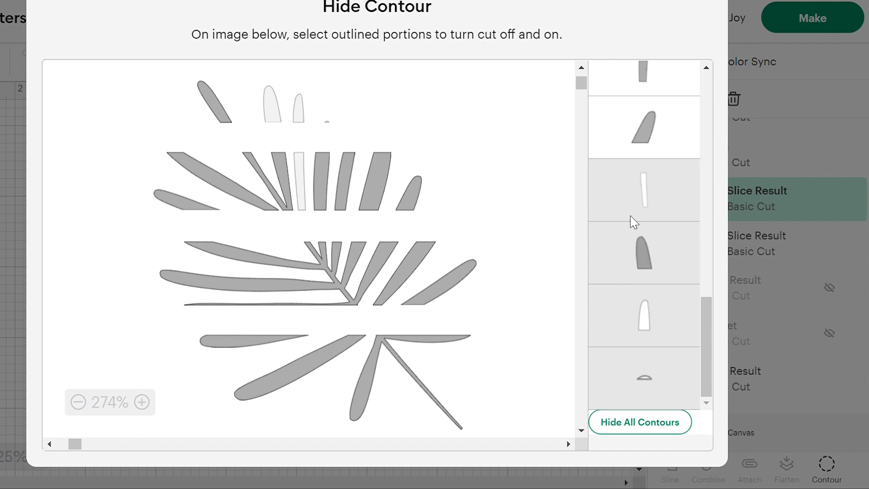
left_click(630, 180)
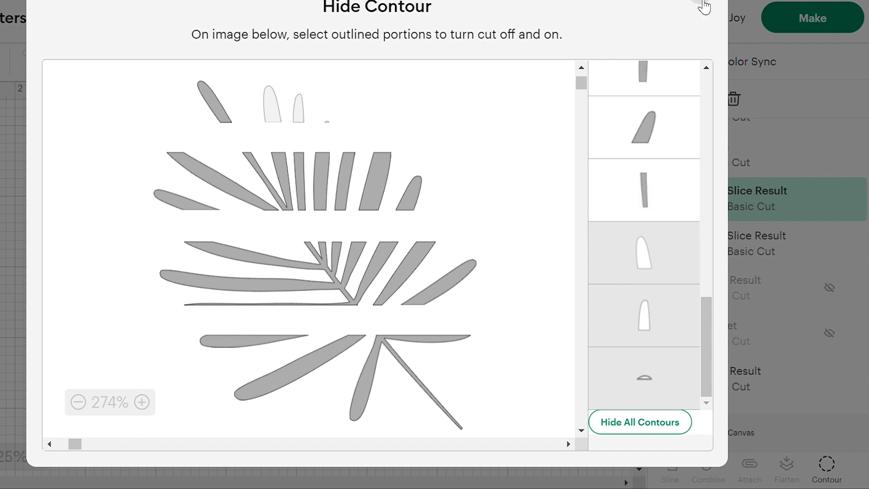
left_click(704, 6)
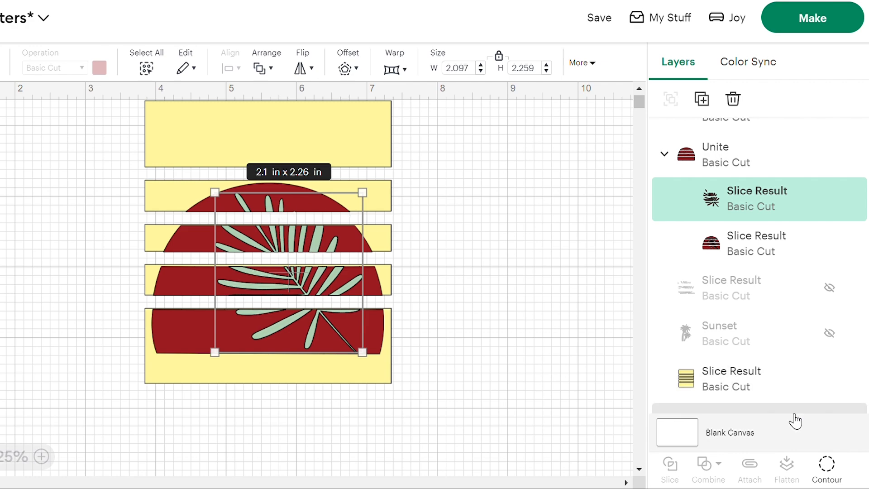
Turn the two hidden leaf-tip contours of the leaf slice back on.
left_click(829, 465)
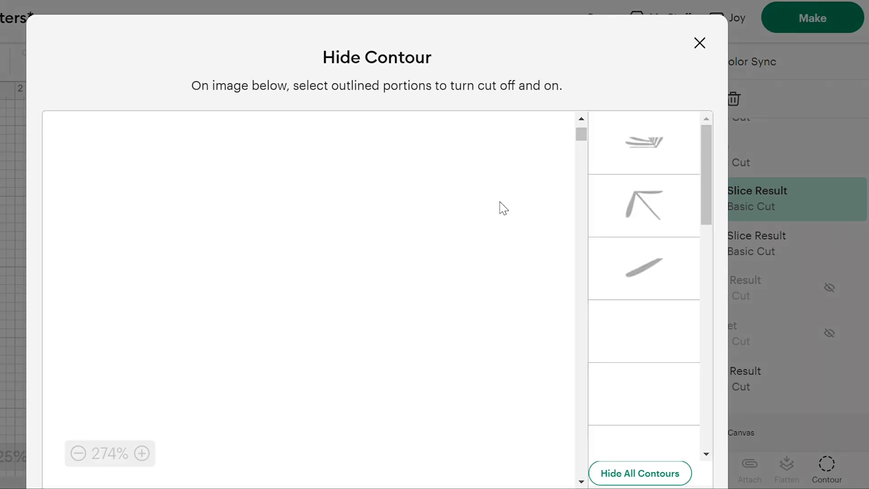
left_click_drag(708, 163, 722, 281)
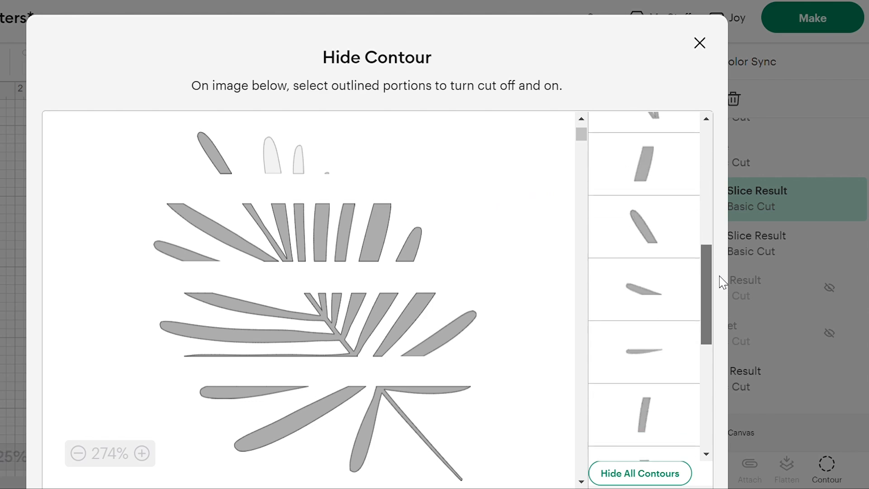
left_click(270, 156)
left_click(298, 161)
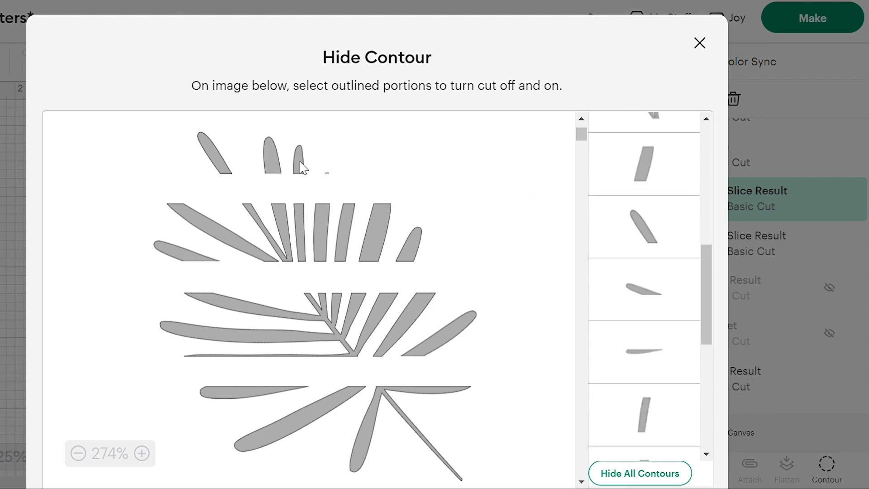
left_click(701, 46)
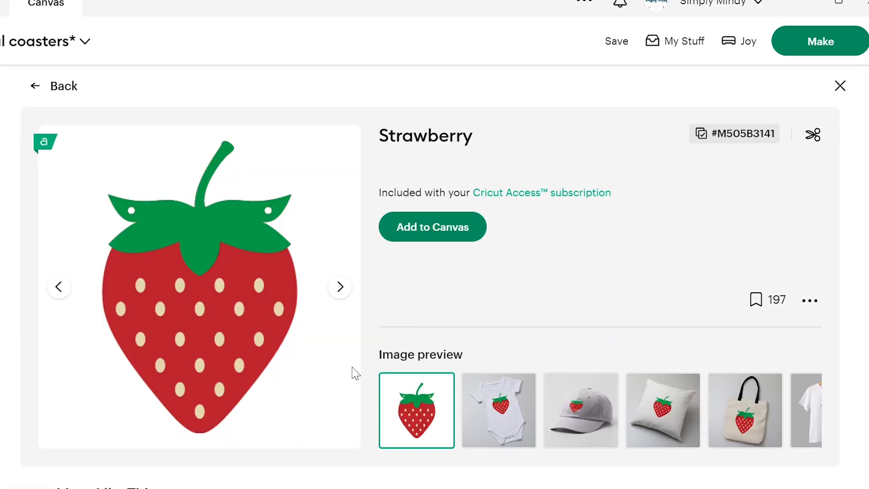
Add the Strawberry image to the canvas of the coasters project.
left_click(421, 231)
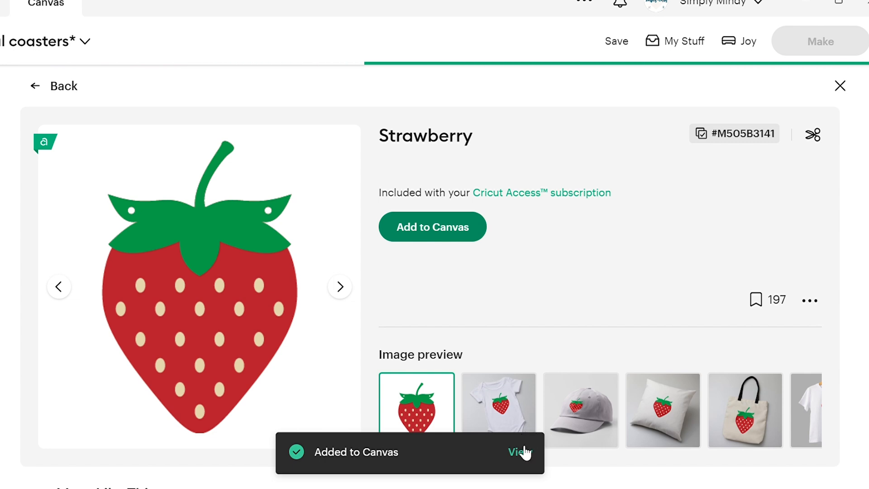
Go to the canvas and move the added strawberry right, so its left edge sits at about 3.3 in on the horizontal ruler.
left_click(520, 451)
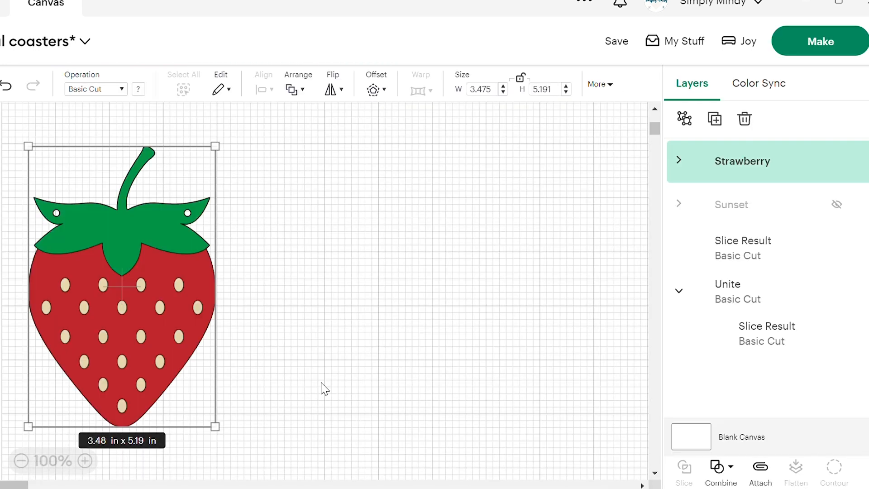
left_click_drag(189, 248, 323, 256)
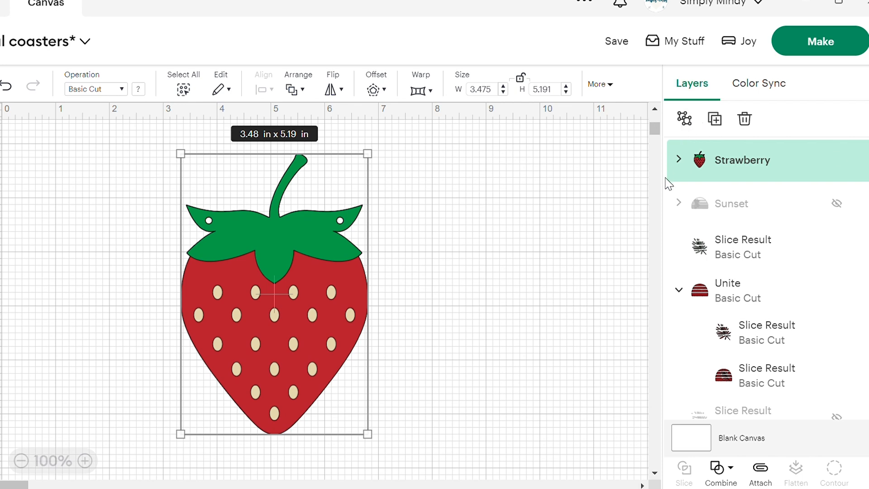
Expand the Strawberry group and examine which parts belong to its red body layer and its tan seed layer.
left_click(679, 160)
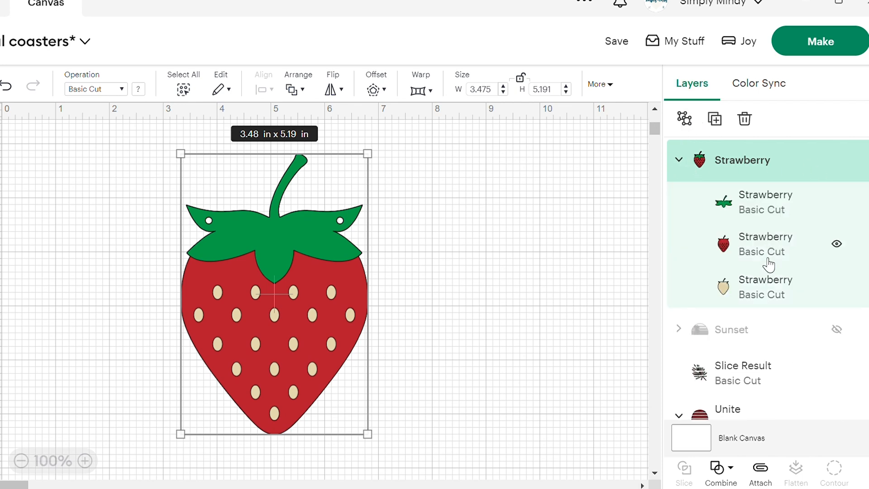
left_click(743, 247)
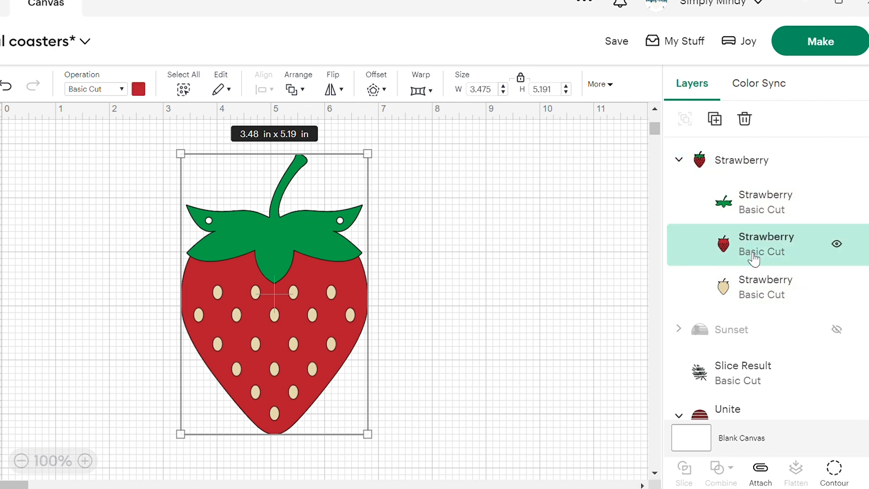
left_click(732, 291)
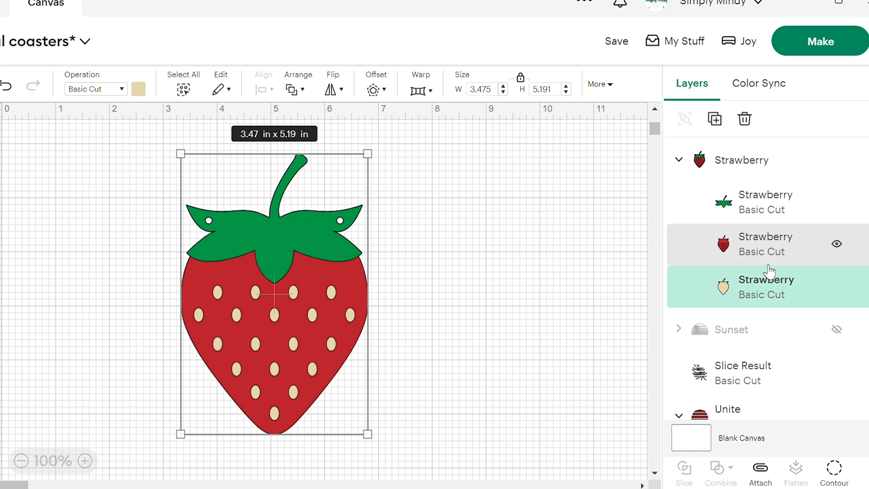
left_click(735, 247)
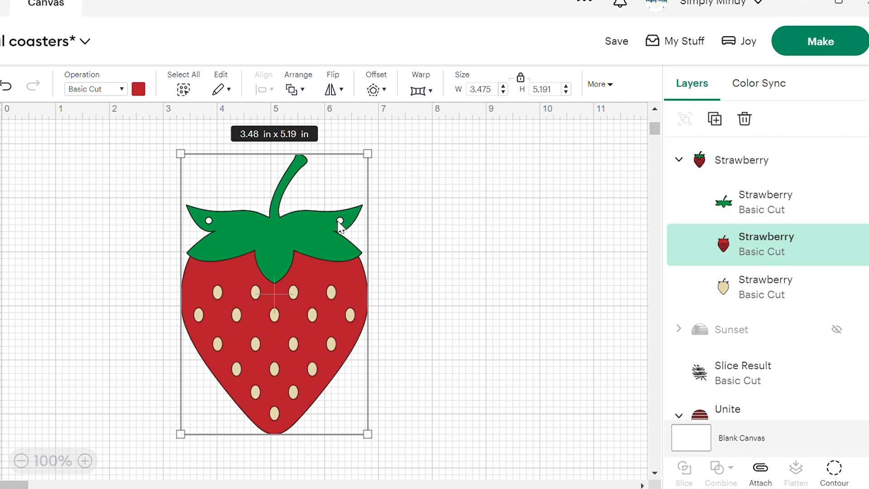
Hide the contours of the two round holes in the upper leaf tips of the green strawberry layer.
left_click(760, 208)
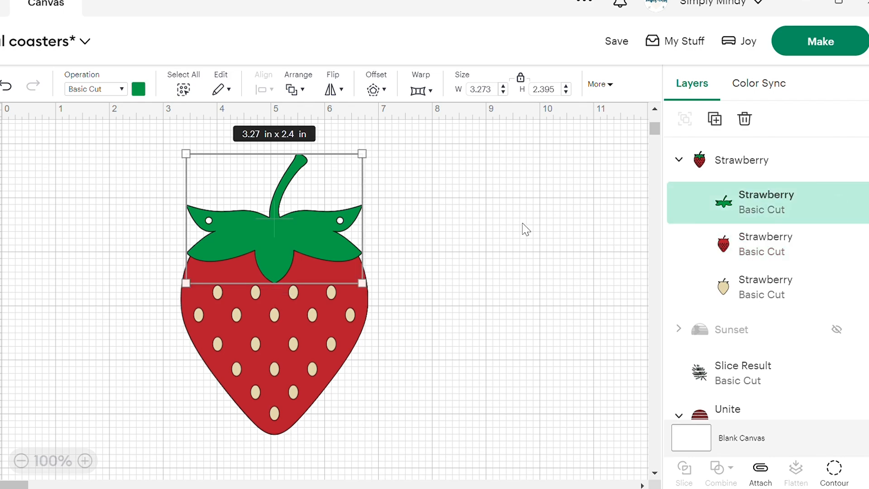
left_click(834, 472)
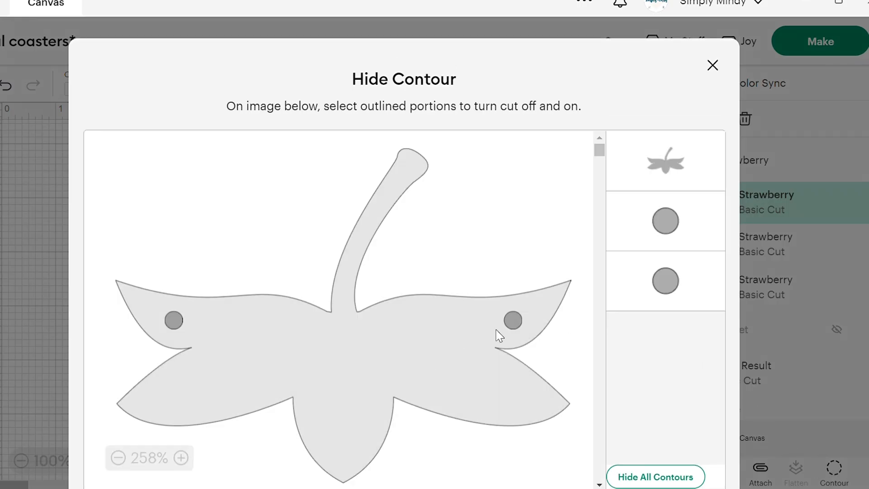
left_click(696, 275)
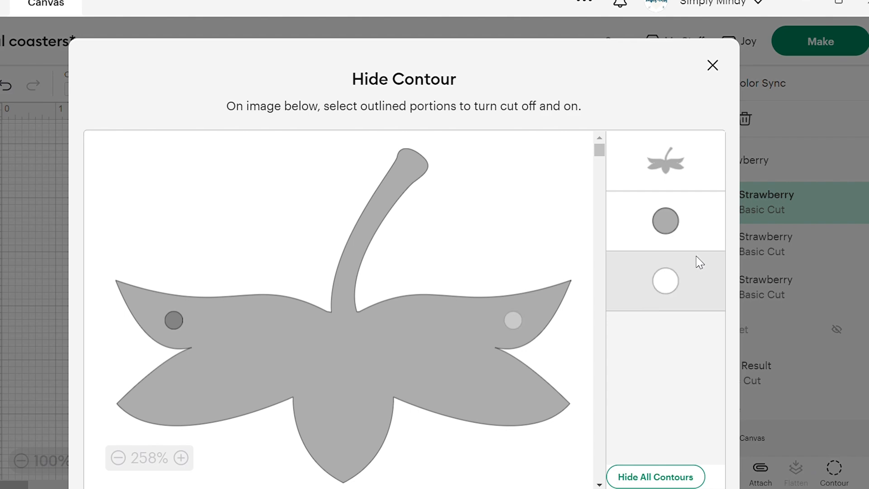
left_click(697, 223)
left_click(712, 66)
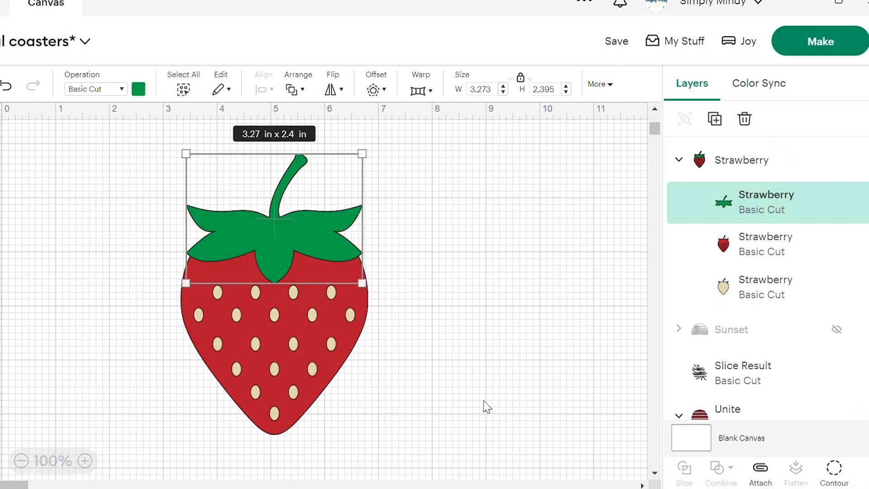
In the red strawberry layer, hide the contours of the second seed row's outer and middle seeds, the fourth row's outer seeds, and the bottom seed.
left_click(742, 259)
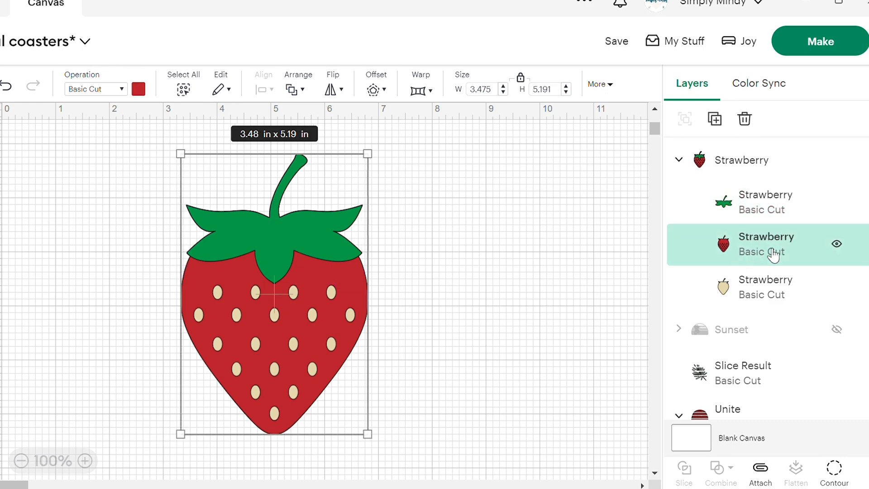
left_click(841, 479)
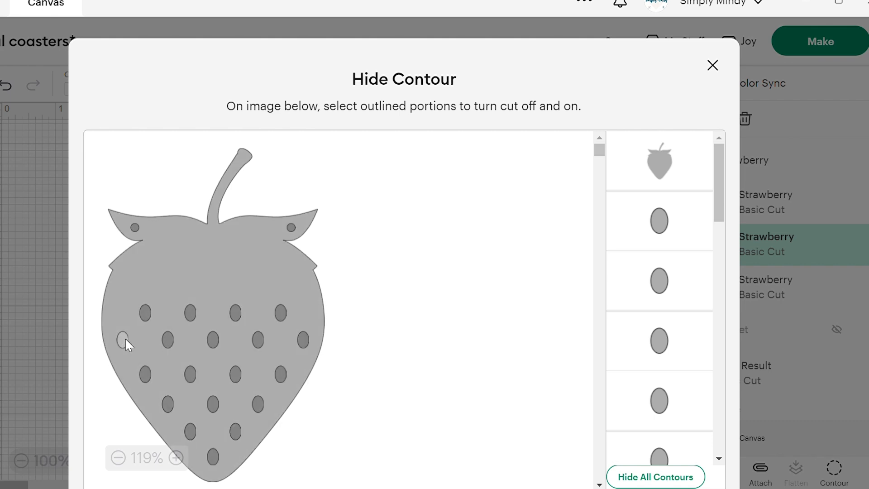
left_click(126, 339)
left_click(211, 340)
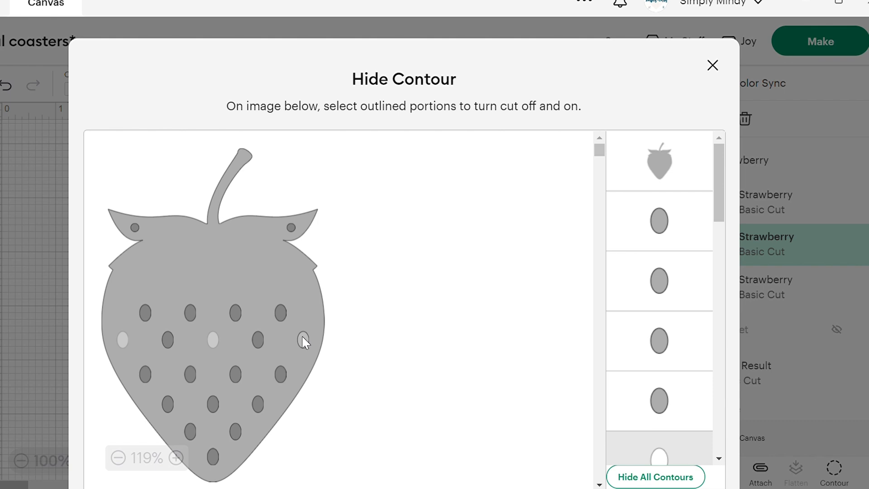
left_click(303, 339)
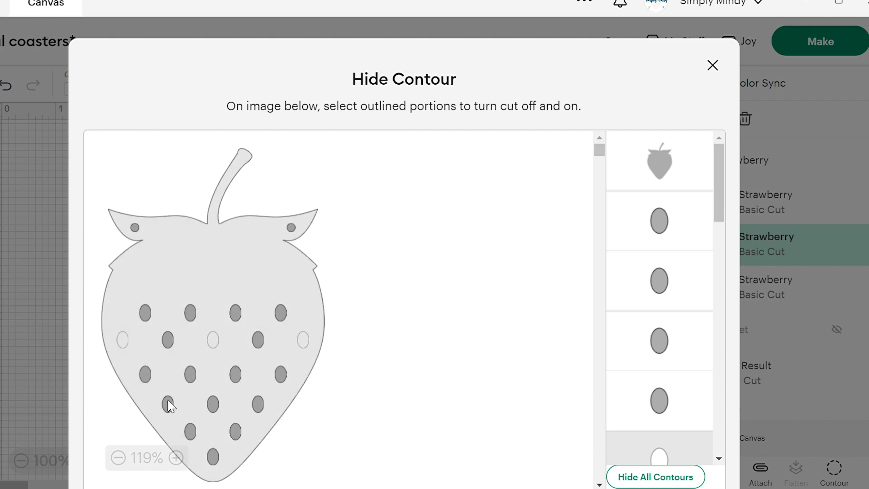
left_click(168, 401)
left_click(258, 403)
left_click(213, 456)
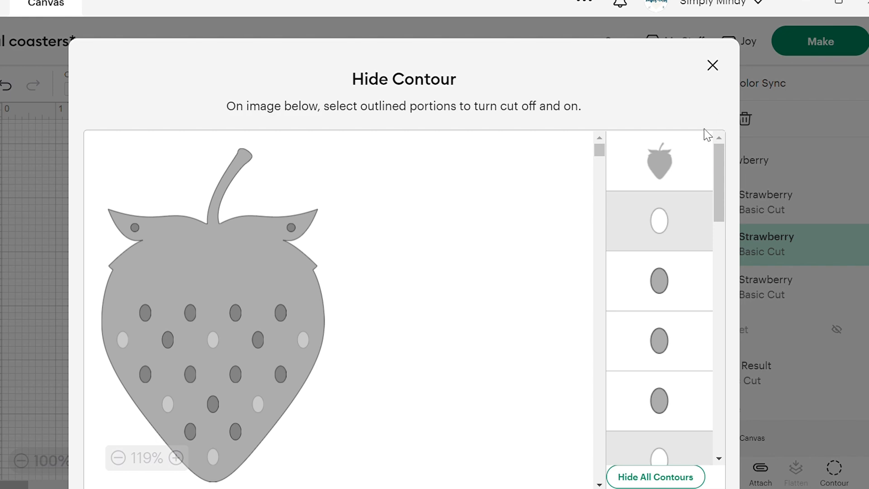
left_click(712, 66)
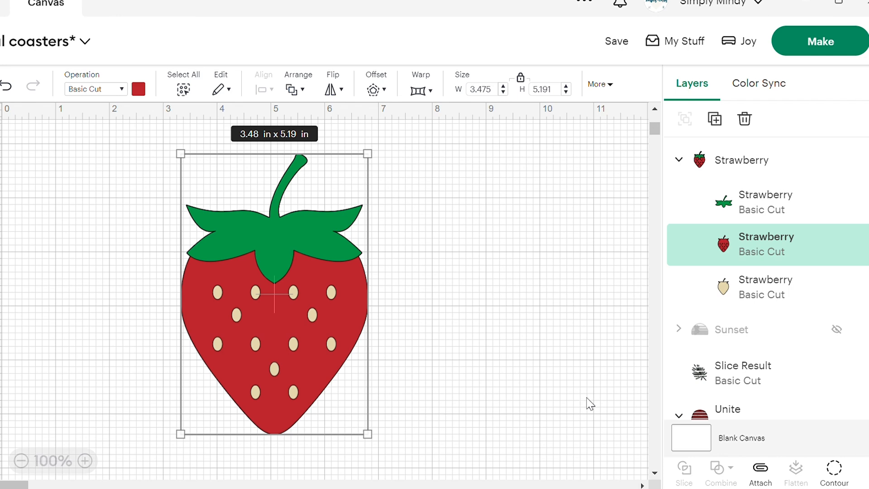
Move the whole strawberry group up by about 0.4 in on the canvas and deselect it.
left_click(538, 299)
left_click_drag(352, 296, 355, 271)
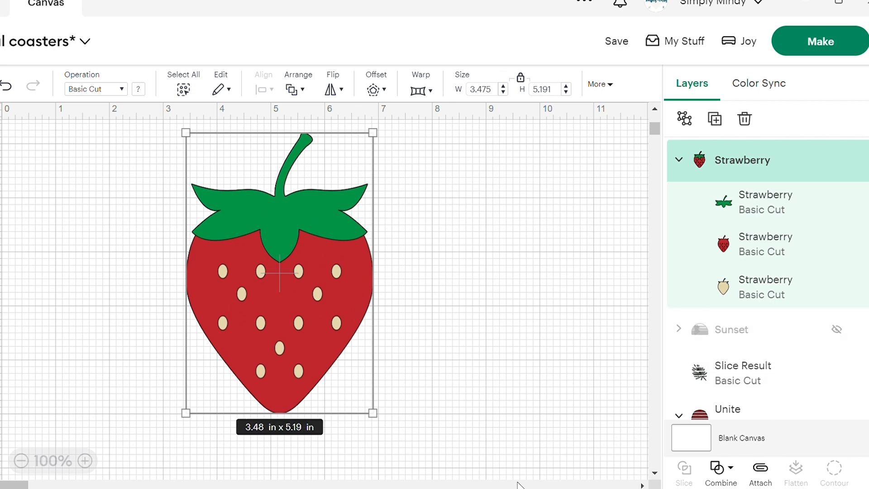
left_click(431, 322)
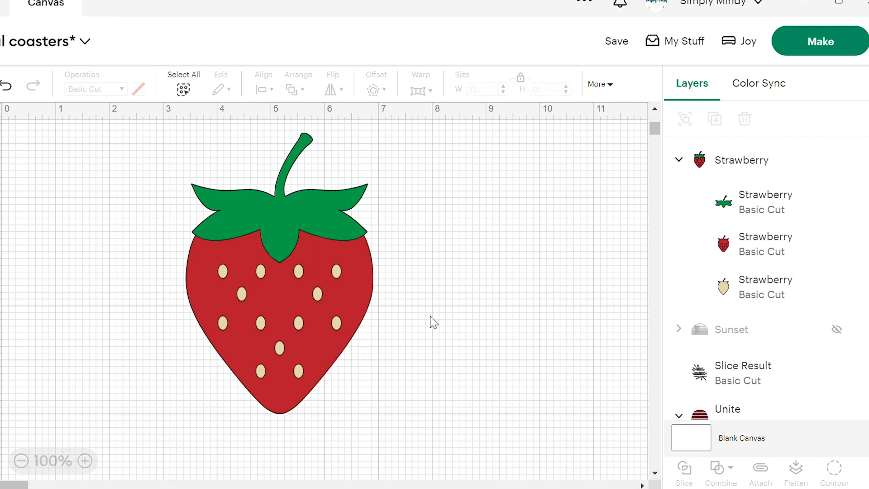